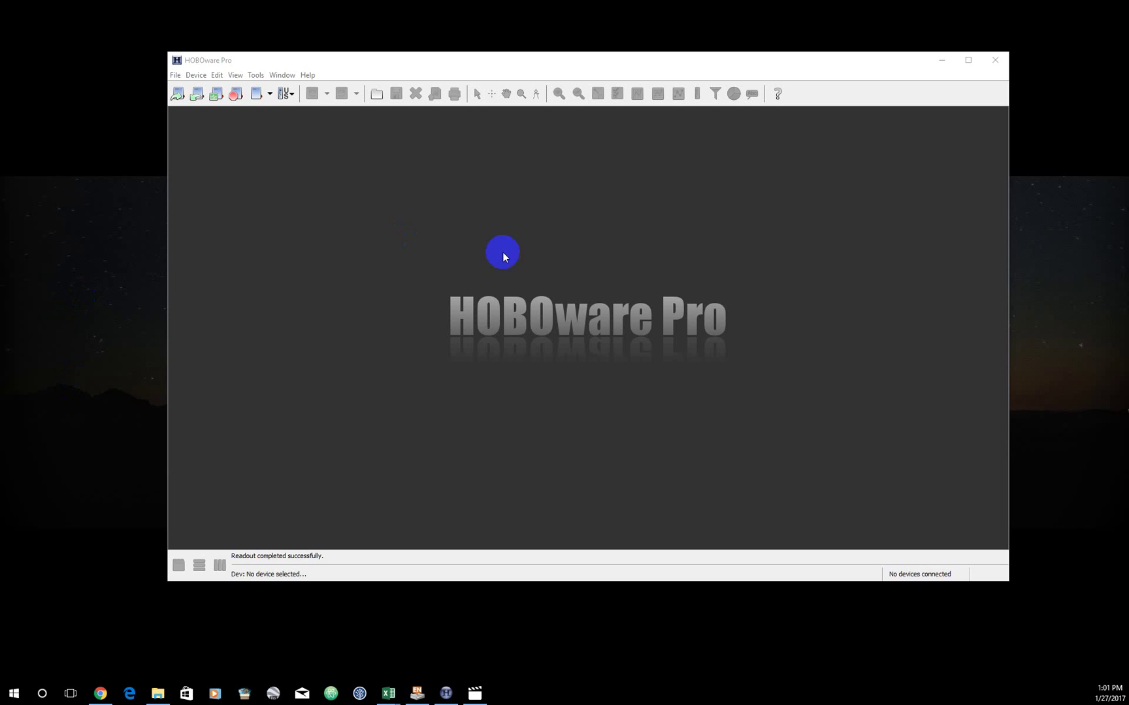
Bring the empty HOBOware Pro workspace into focus, with no devices connected.
{"action": "left_click", "coordinate": [631, 67]}
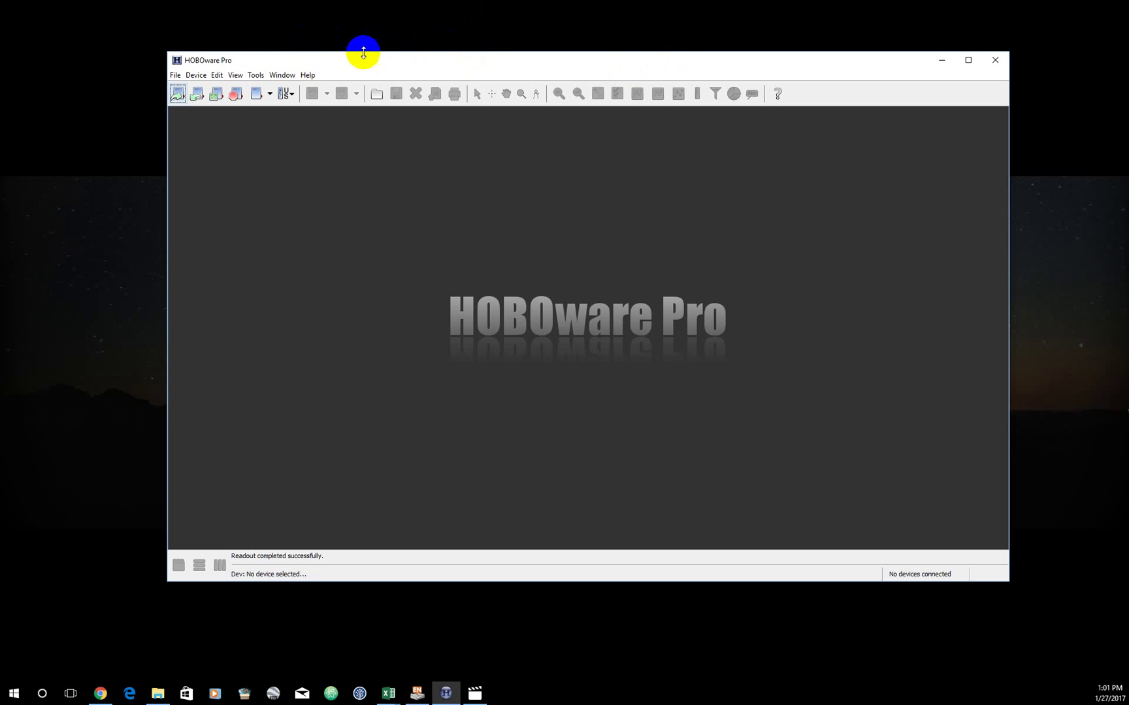
Open cripple_creek_pt3_01272017_serialno.hobo from the example_data folder via File > Open Datafile(s).
{"action": "left_click", "coordinate": [175, 76]}
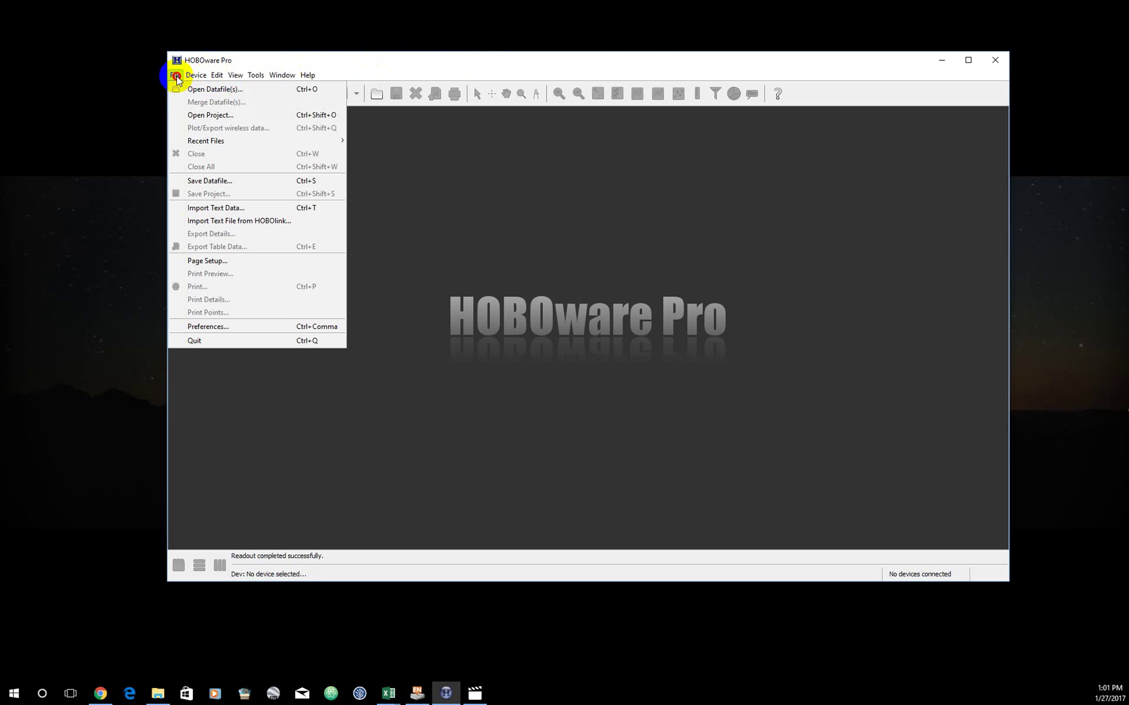
{"action": "left_click", "coordinate": [205, 93]}
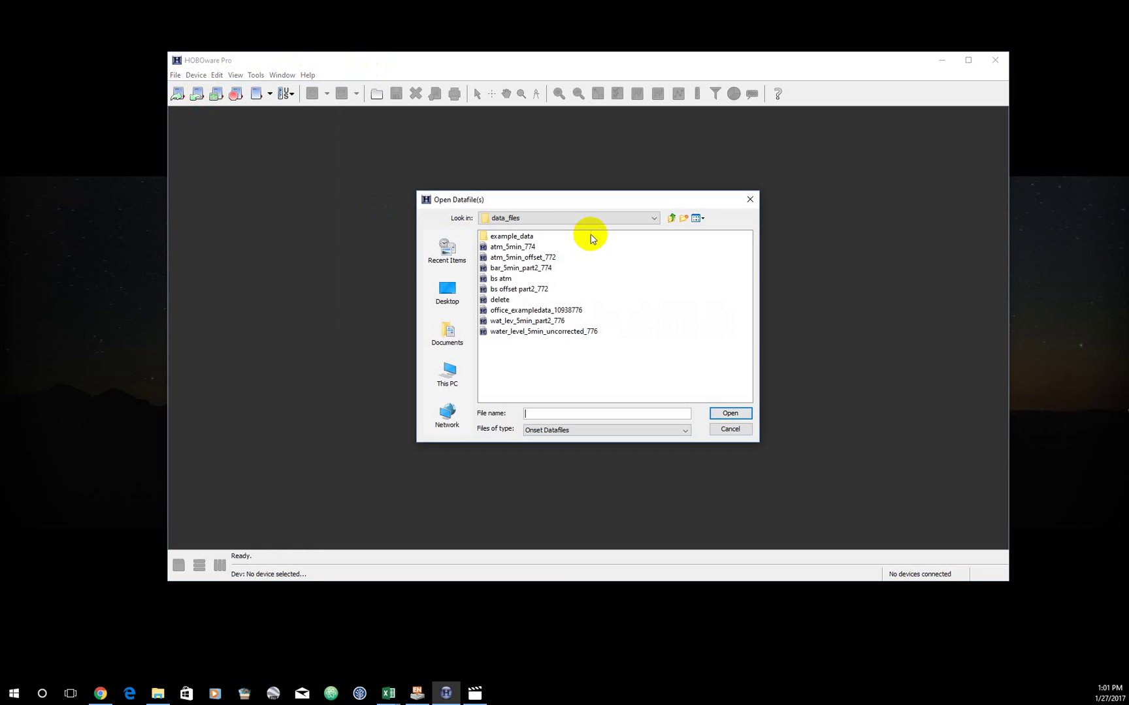
{"action": "double_click", "coordinate": [526, 239]}
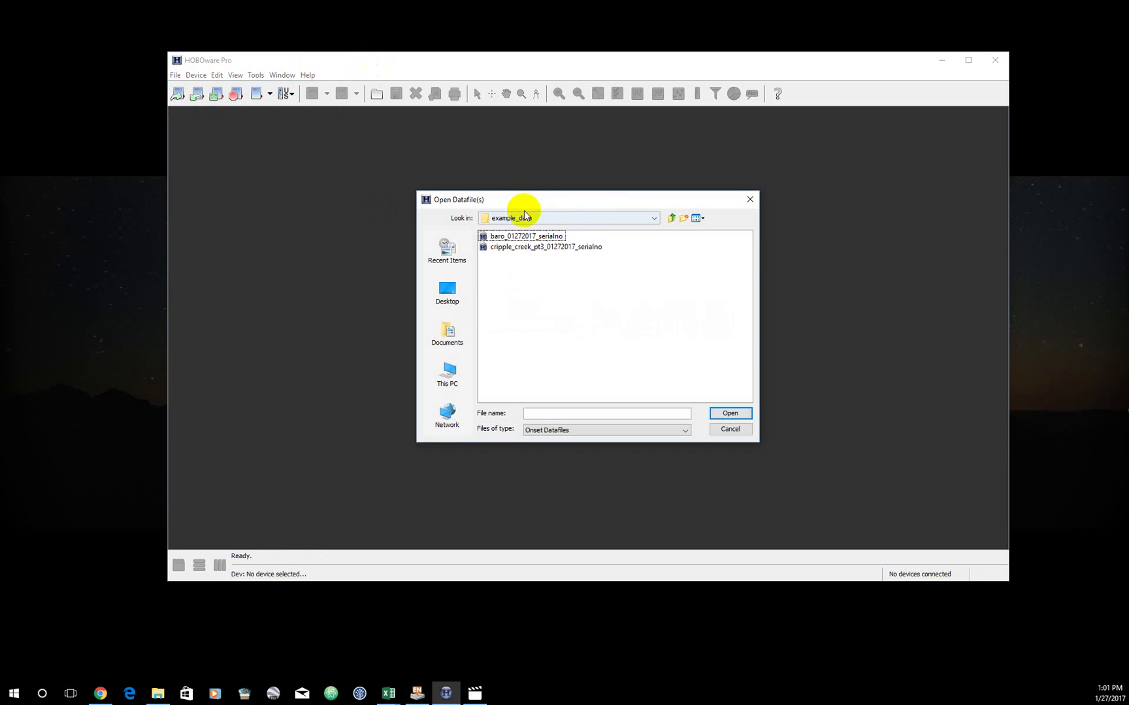
{"action": "left_click_drag", "start_coordinate": [597, 204], "coordinate": [818, 176]}
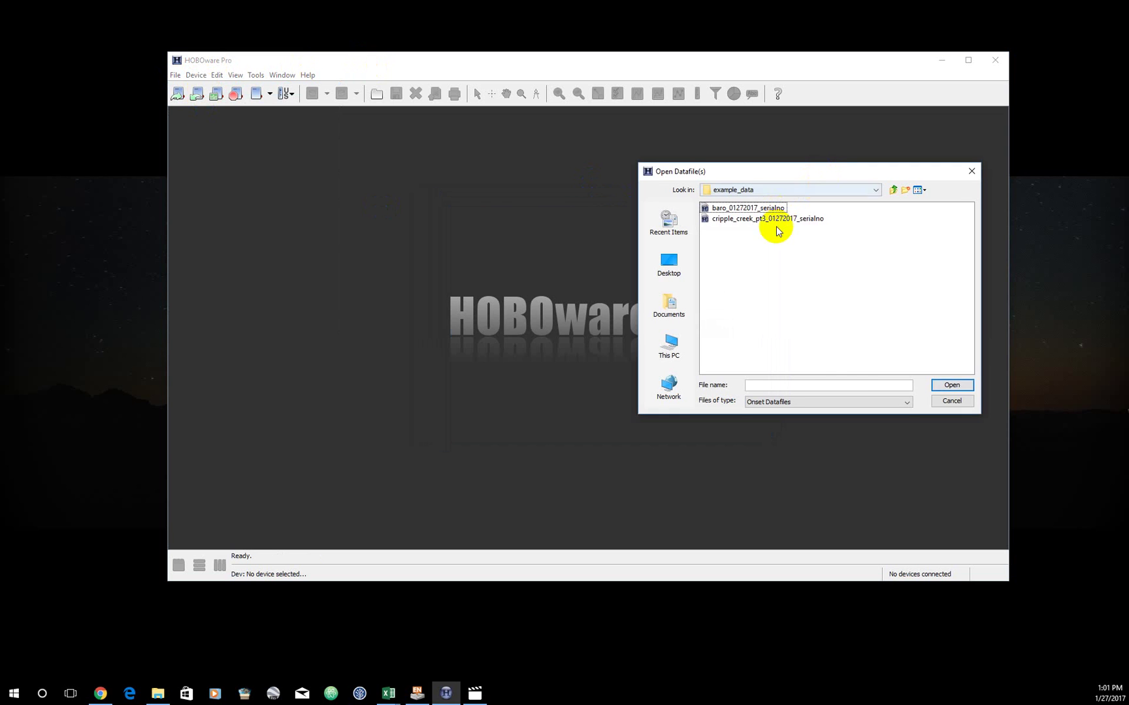
{"action": "left_click", "coordinate": [729, 218]}
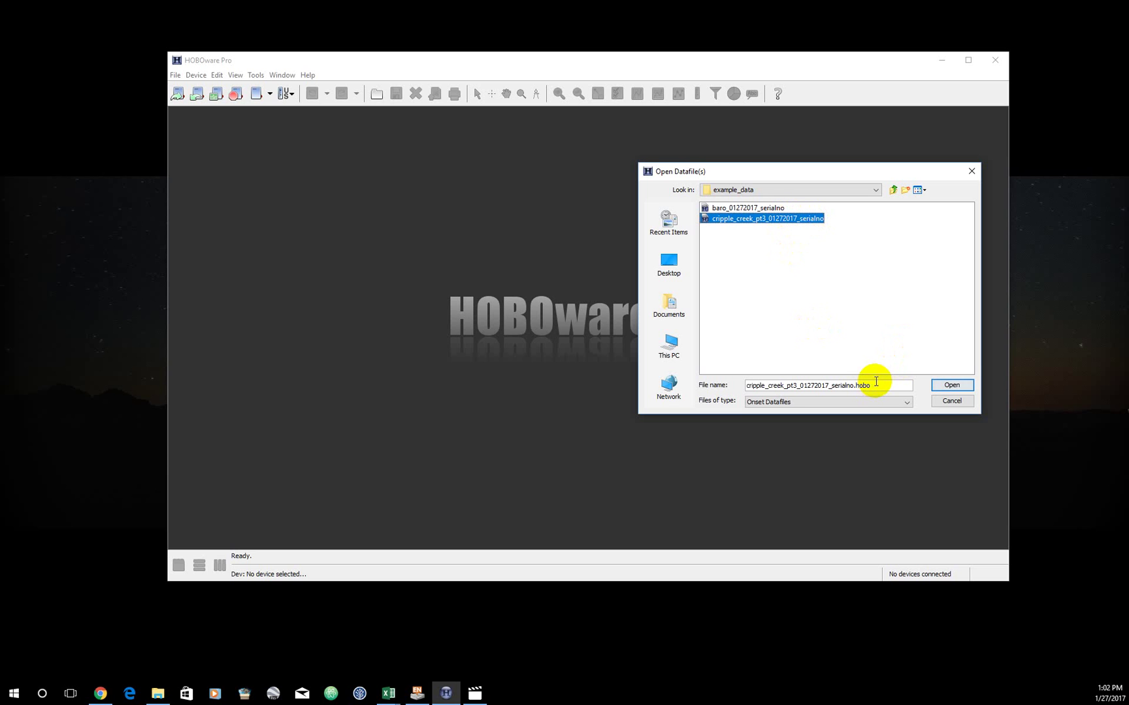
{"action": "left_click", "coordinate": [960, 384]}
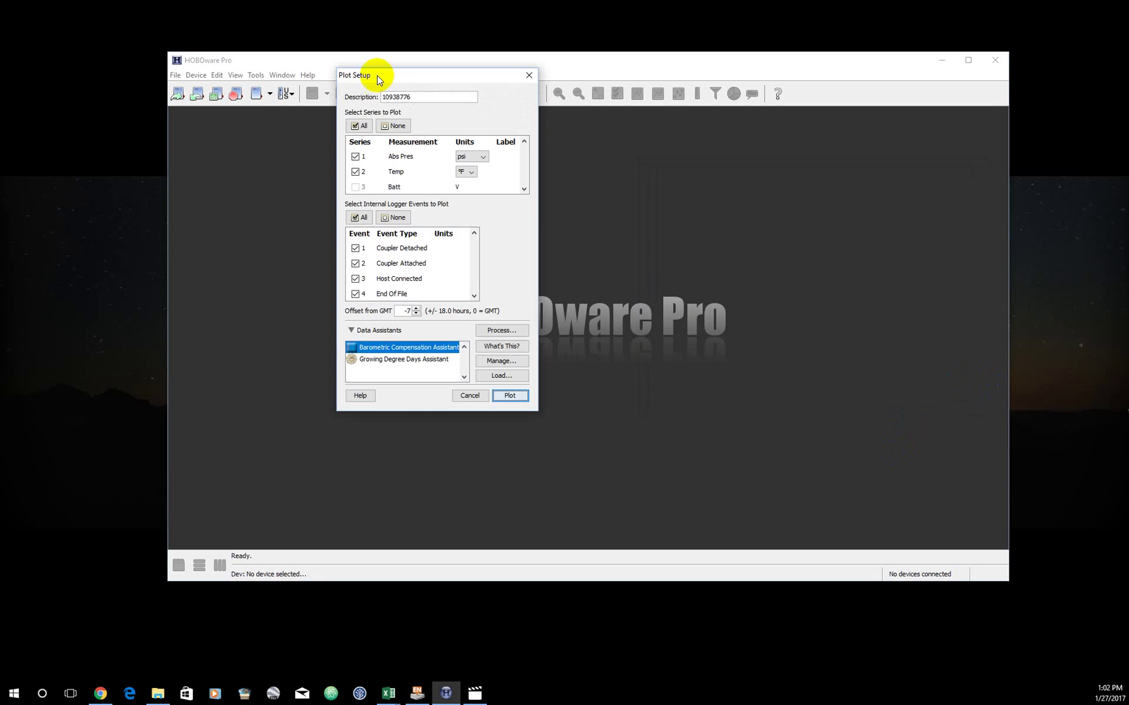
In Plot Setup, set the Abs Pres units to kPa and the Temp units to °C.
{"action": "left_click_drag", "start_coordinate": [327, 81], "coordinate": [526, 138]}
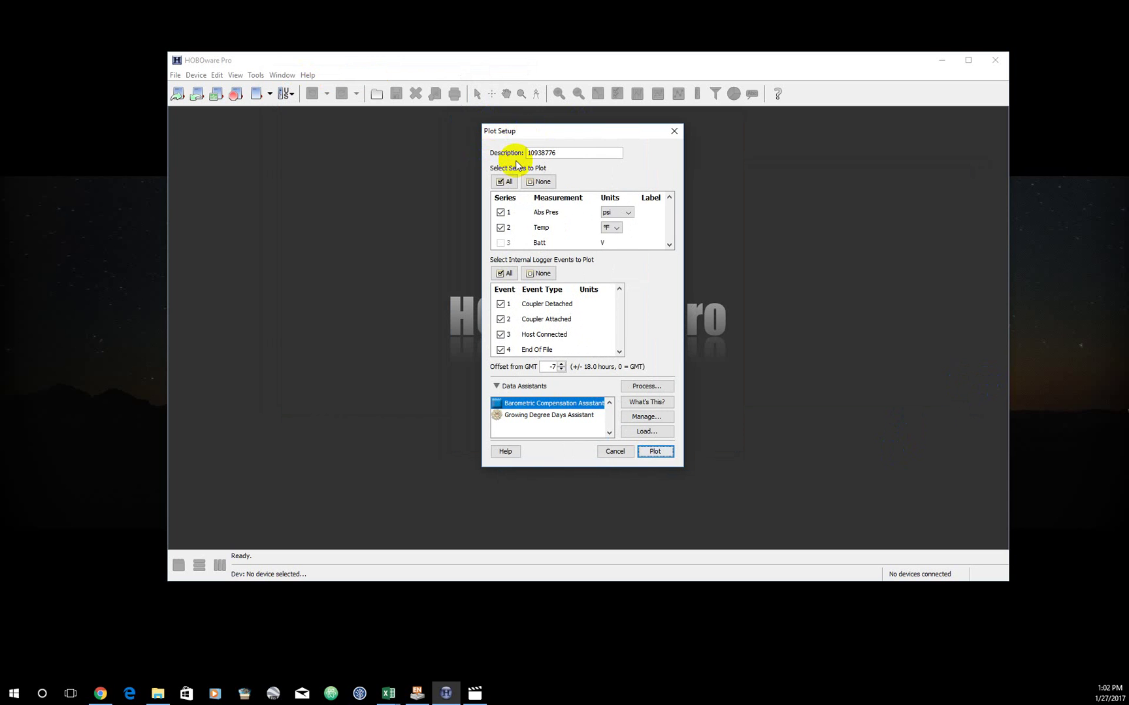
{"action": "left_click", "coordinate": [625, 212]}
{"action": "left_click", "coordinate": [614, 223]}
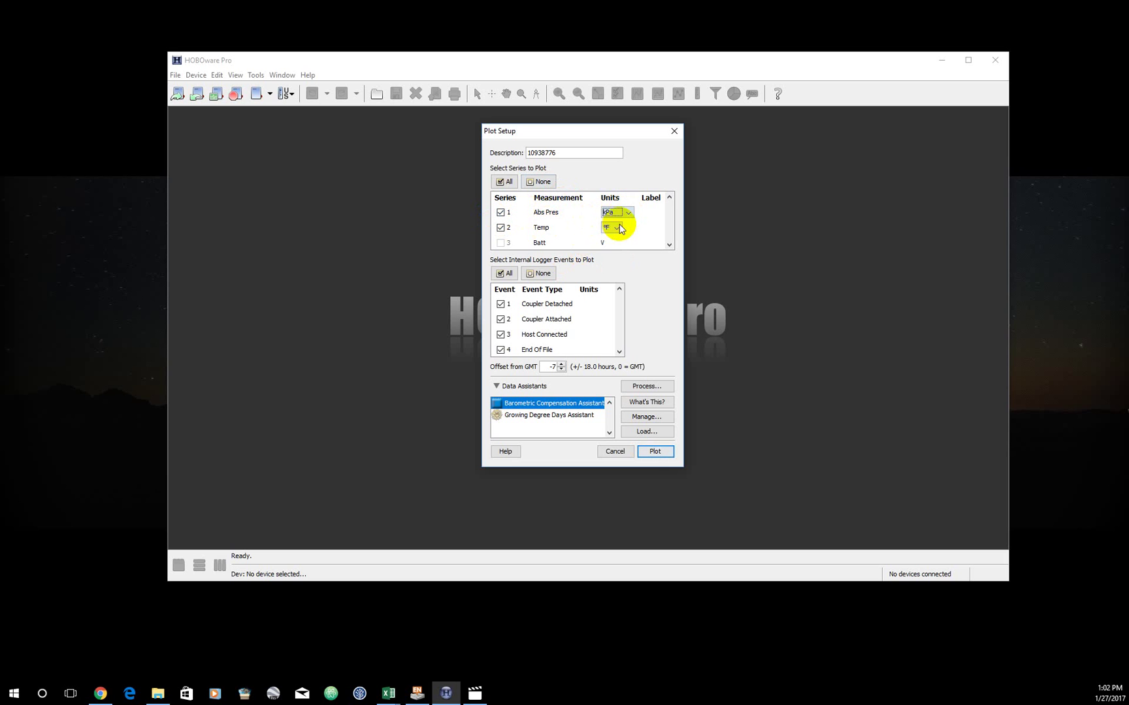
{"action": "left_click", "coordinate": [614, 227]}
{"action": "left_click", "coordinate": [614, 239]}
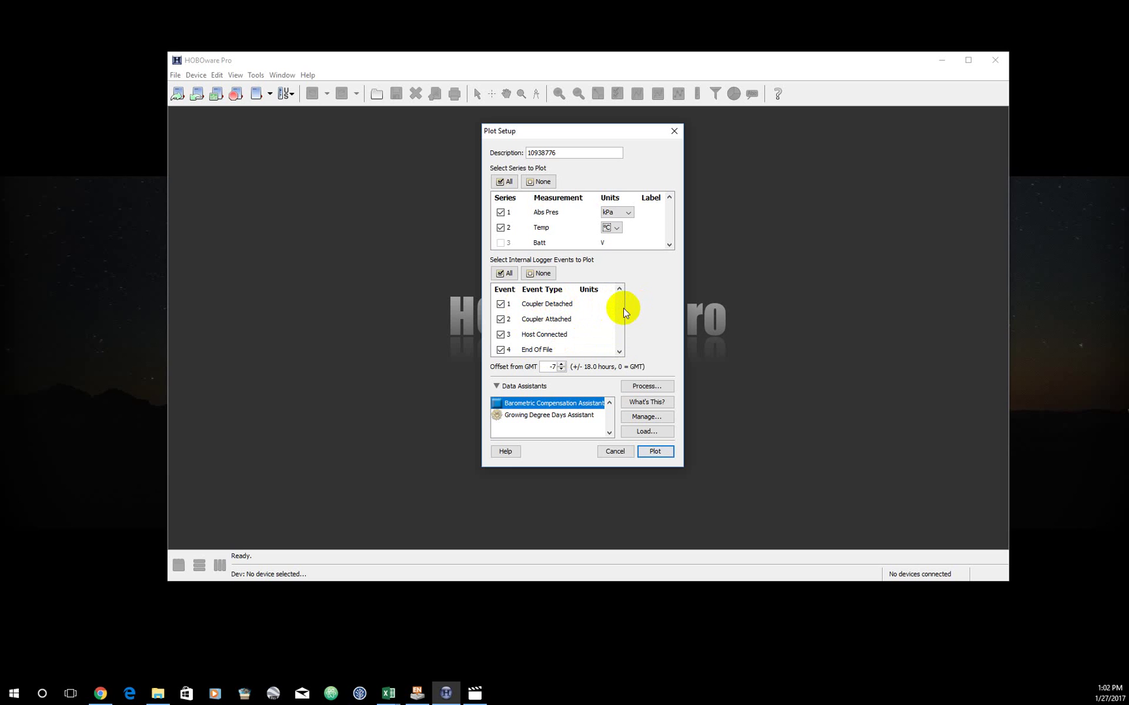
Plot the cripple creek data as a table and graph, with Abs Pres in kPa and Temp in °C.
{"action": "left_click", "coordinate": [648, 453]}
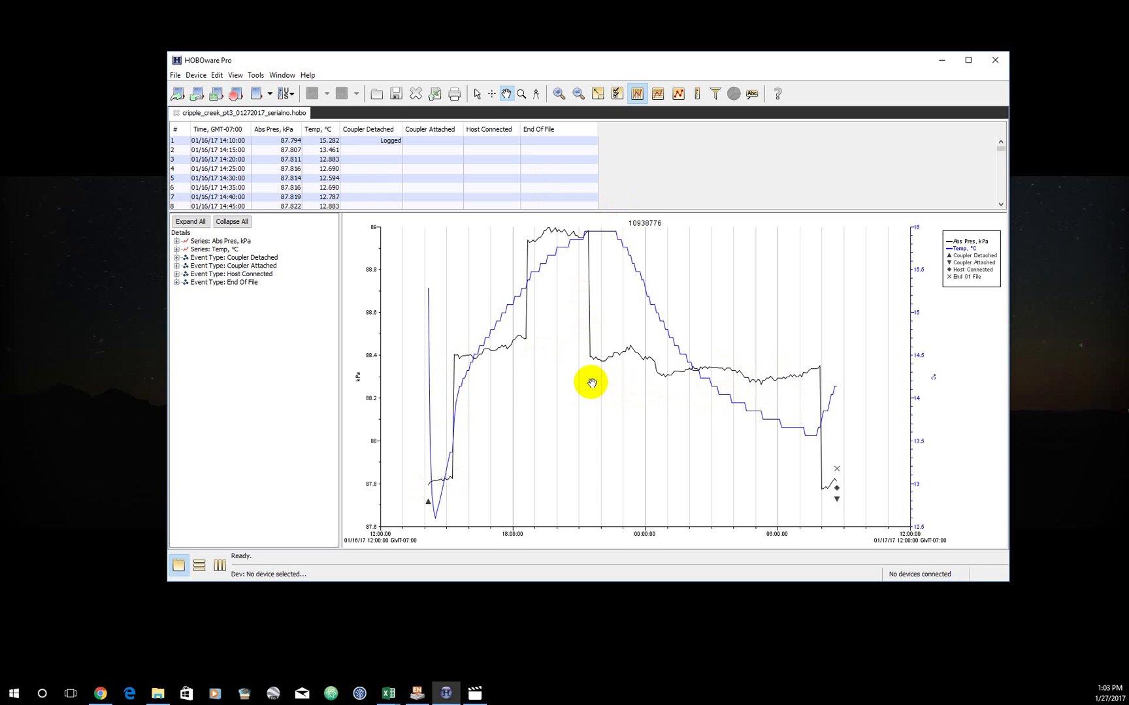
Close the plotted datafile and reopen cripple_creek_pt3_01272017_serialno.
{"action": "left_click", "coordinate": [175, 114]}
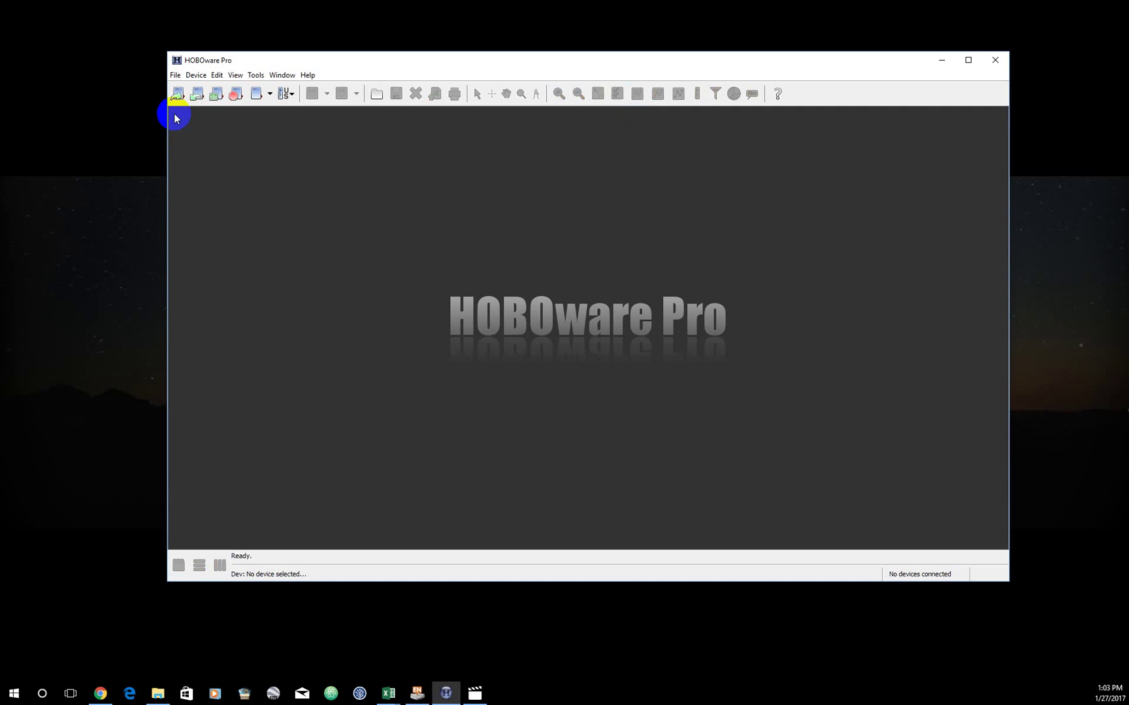
{"action": "left_click", "coordinate": [176, 75]}
{"action": "left_click", "coordinate": [199, 90]}
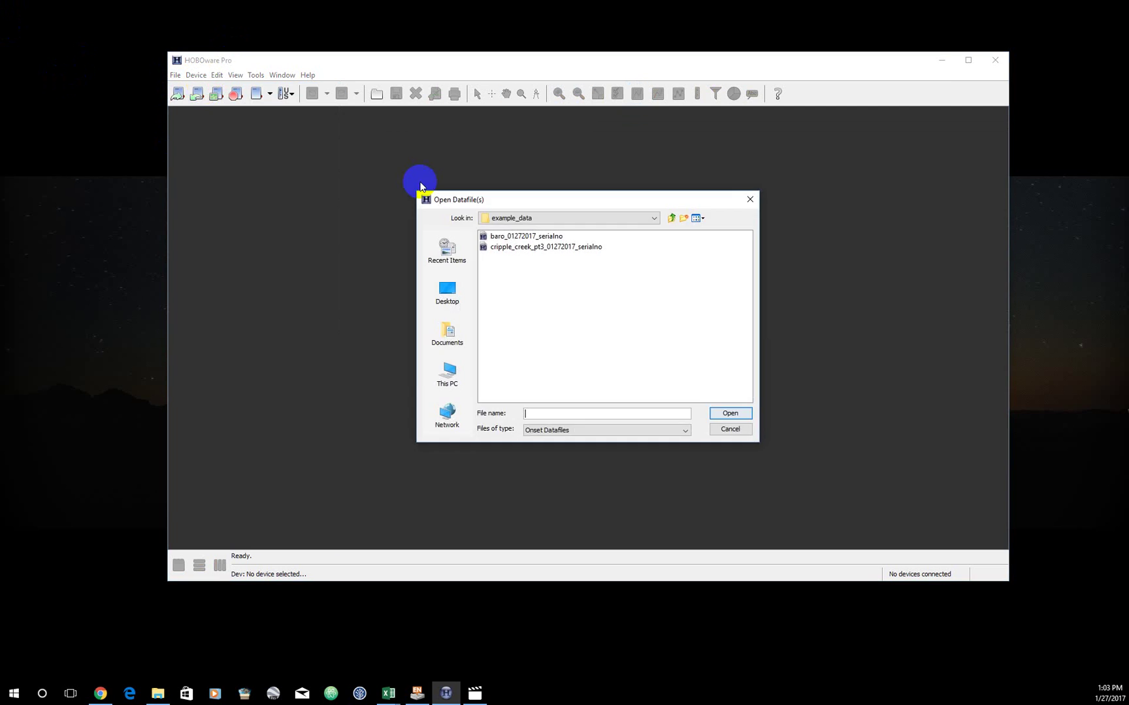
{"action": "left_click", "coordinate": [573, 247]}
{"action": "left_click", "coordinate": [731, 412]}
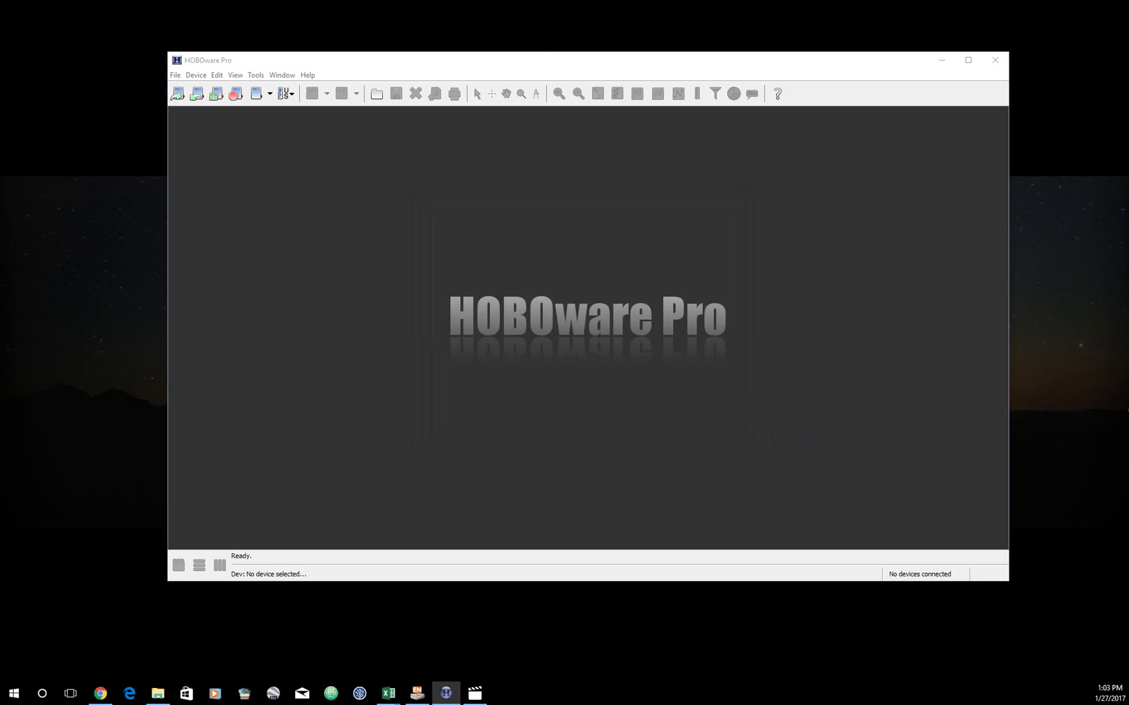
Set Abs Pres to kPa and Temp to °C, then run the Barometric Compensation Assistant.
{"action": "left_click_drag", "start_coordinate": [340, 56], "coordinate": [455, 134]}
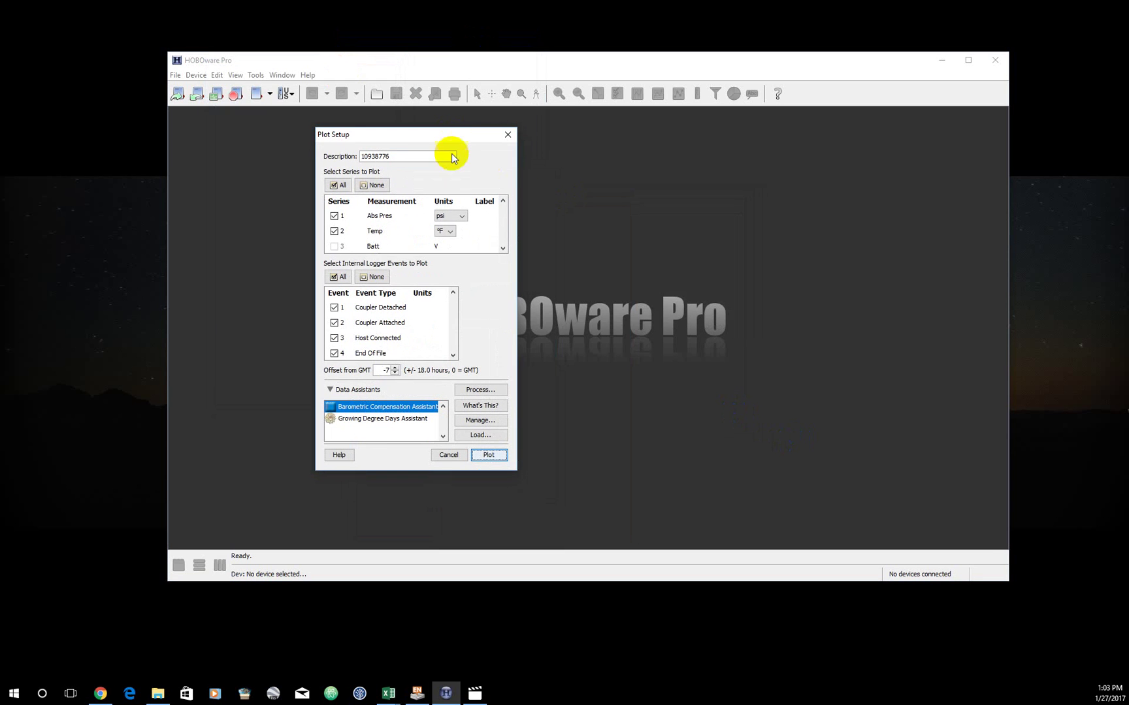
{"action": "left_click", "coordinate": [461, 216]}
{"action": "left_click", "coordinate": [447, 232]}
{"action": "left_click", "coordinate": [447, 231]}
{"action": "left_click", "coordinate": [445, 247]}
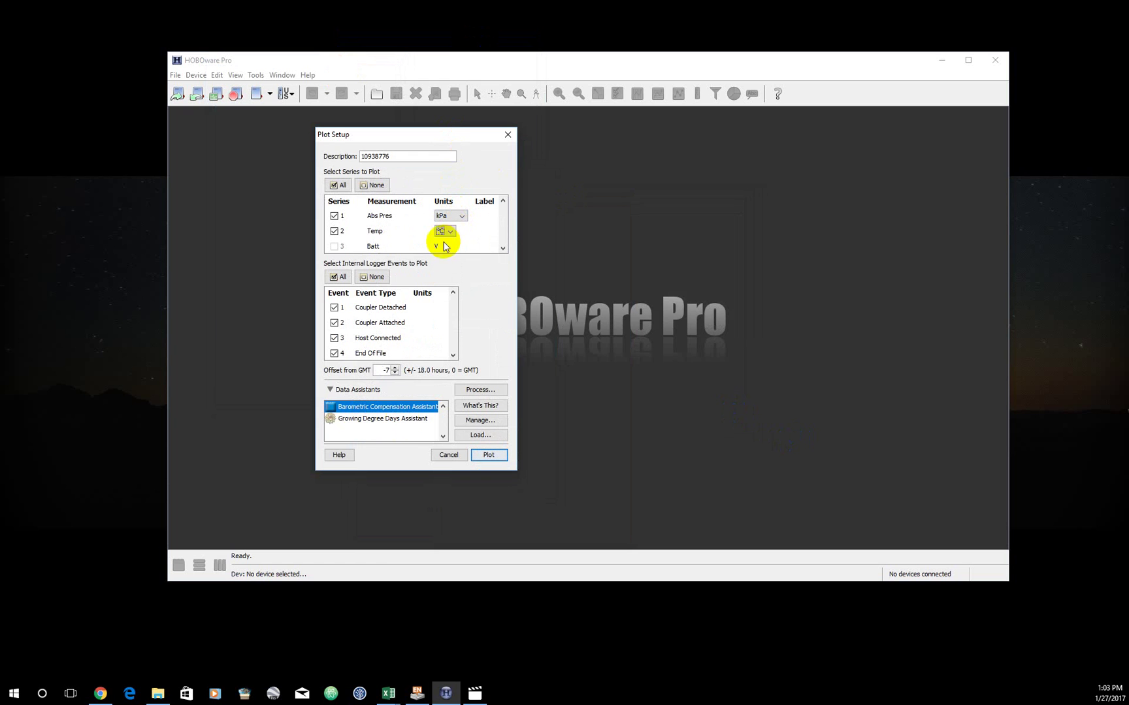
{"action": "left_click", "coordinate": [391, 408]}
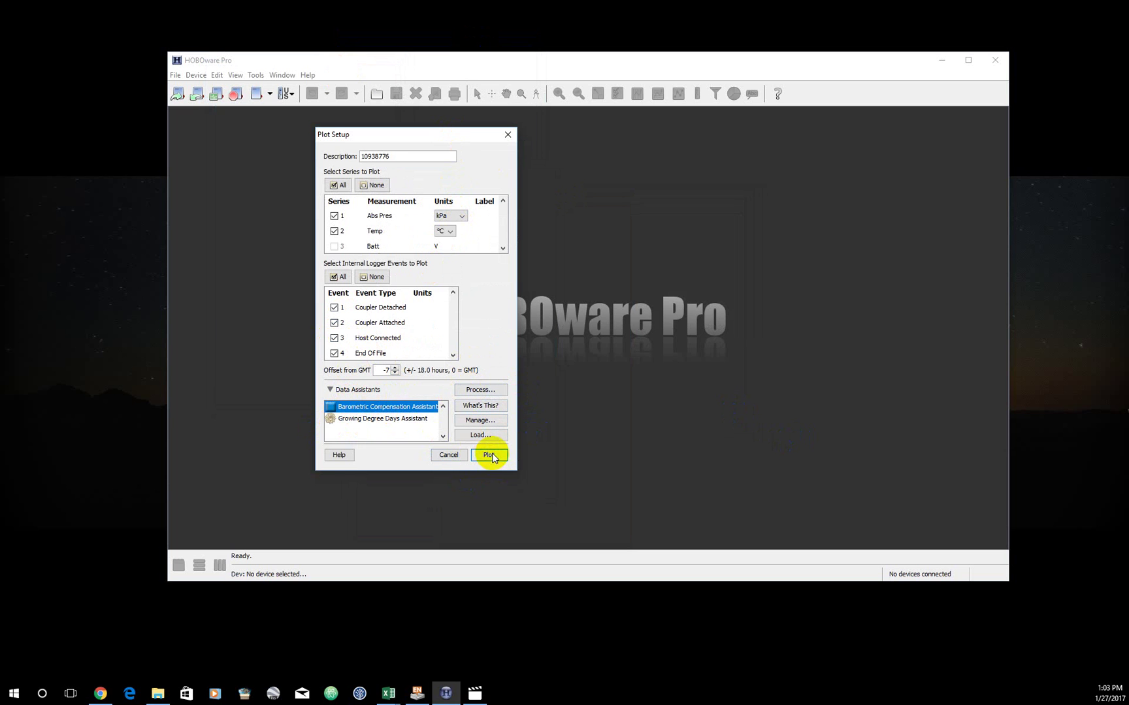
{"action": "left_click", "coordinate": [491, 390]}
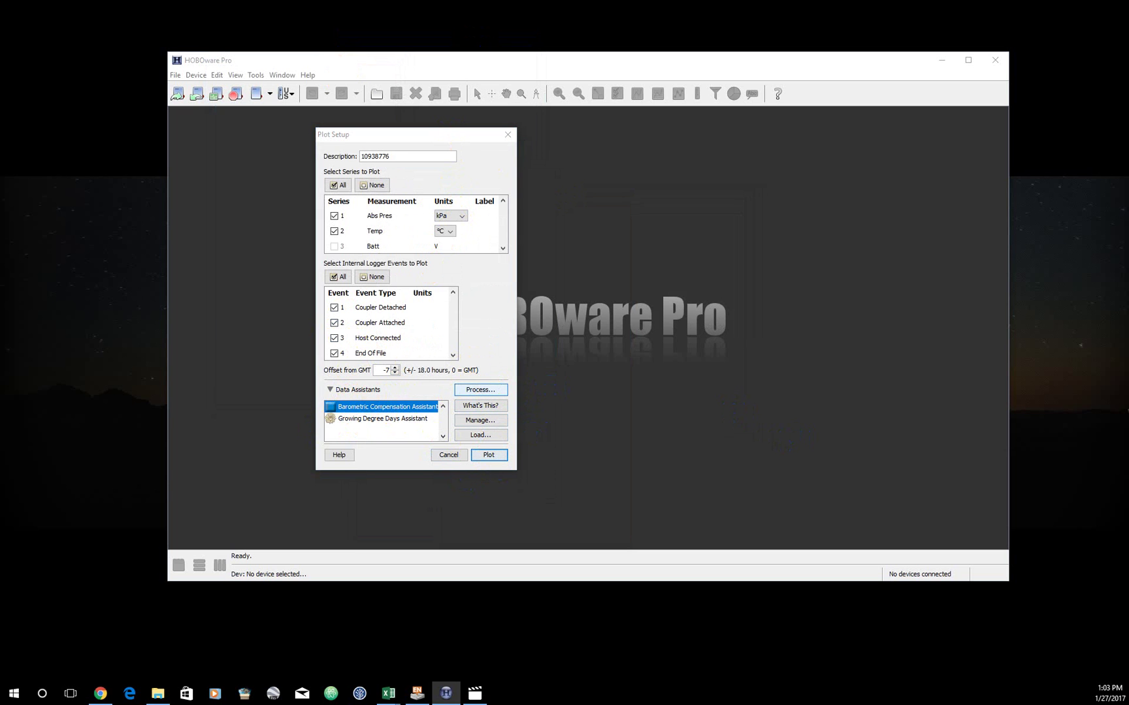
{"action": "left_click_drag", "start_coordinate": [673, 76], "coordinate": [713, 126]}
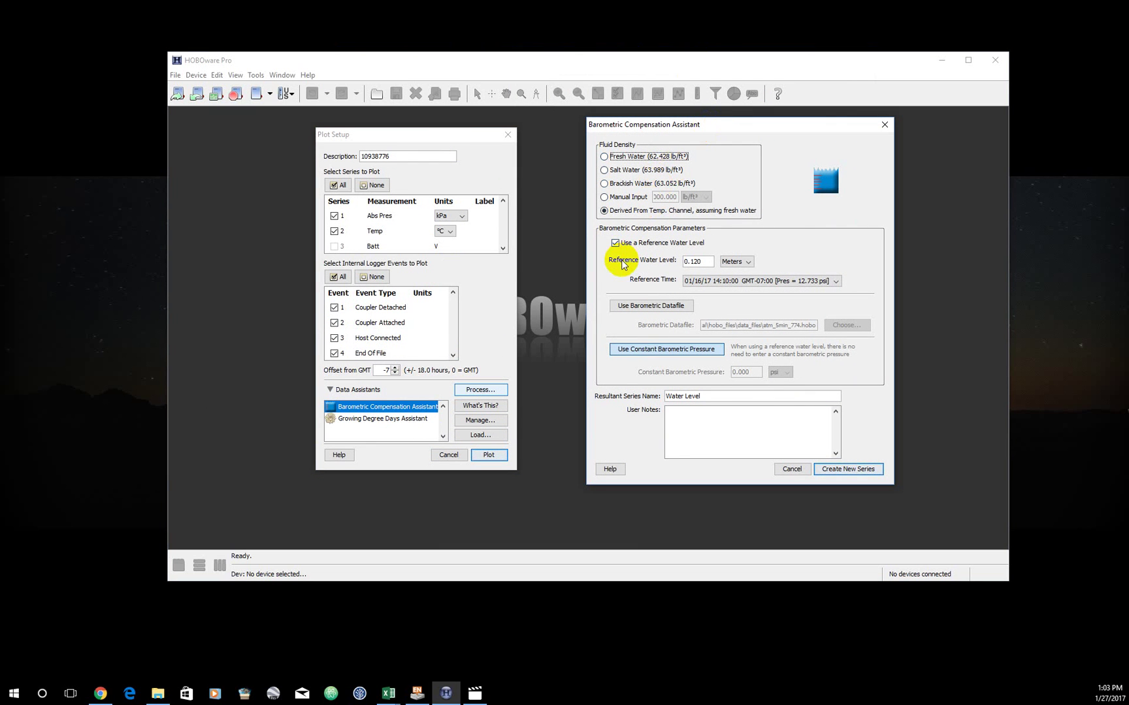
{"action": "left_click", "coordinate": [542, 255]}
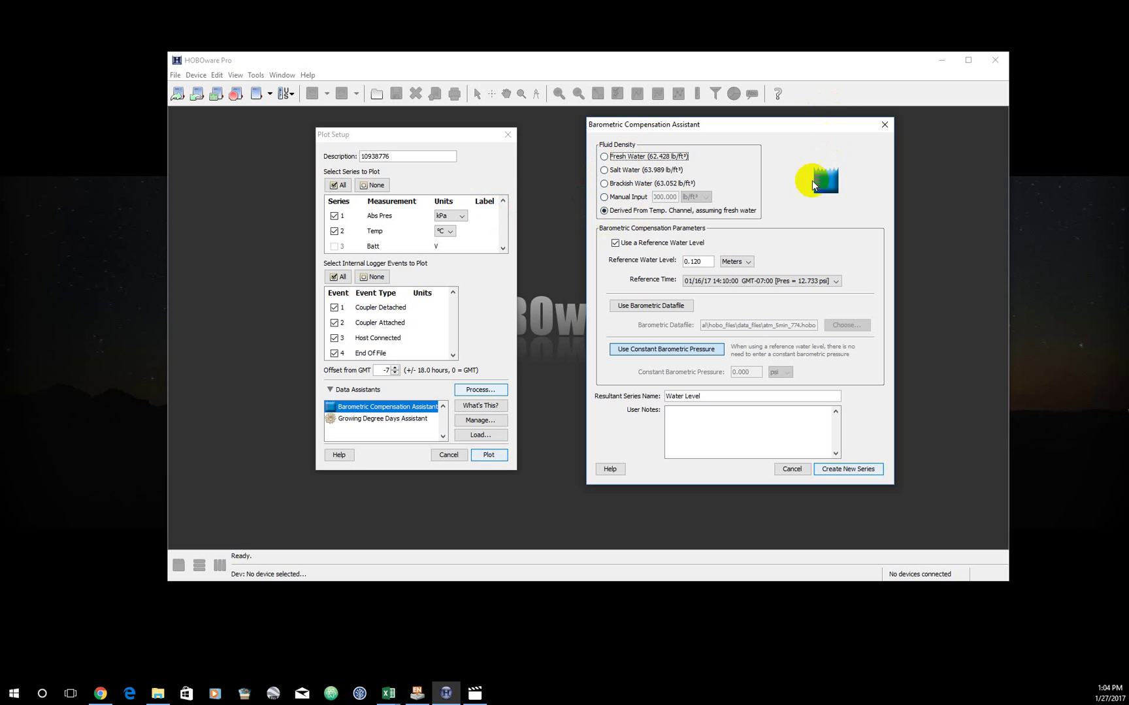
{"action": "left_click", "coordinate": [615, 243]}
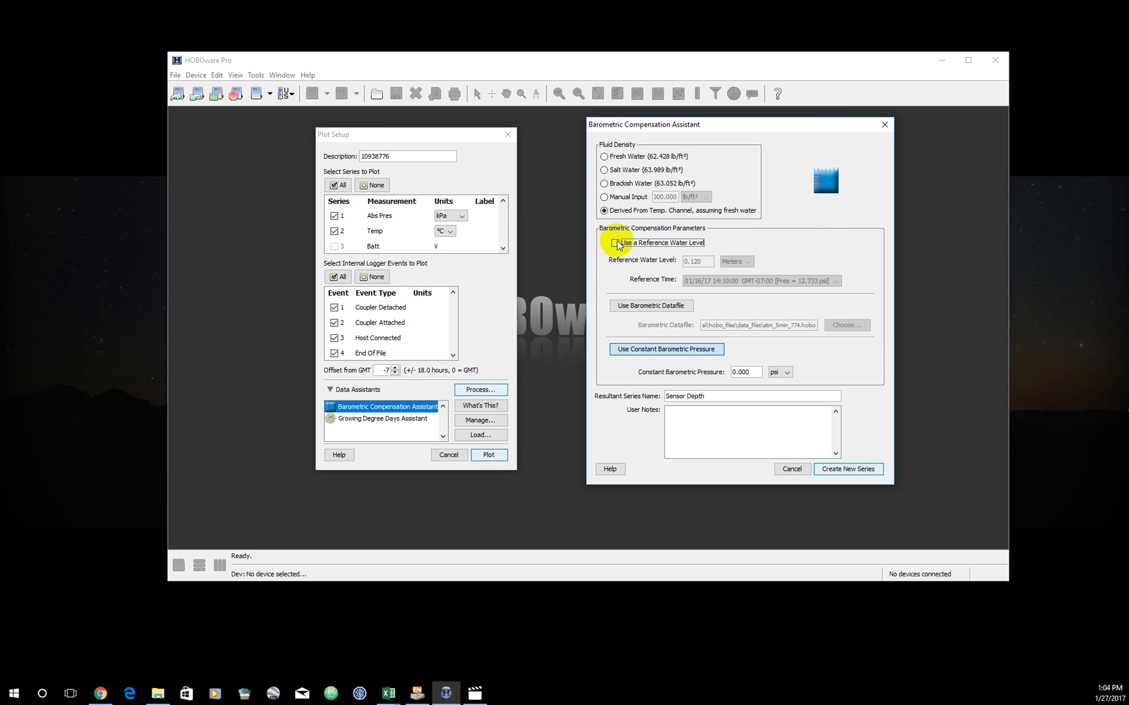
Re-enable the reference water level, keeping the value 0.120 and the unit Meters.
{"action": "left_click", "coordinate": [615, 243]}
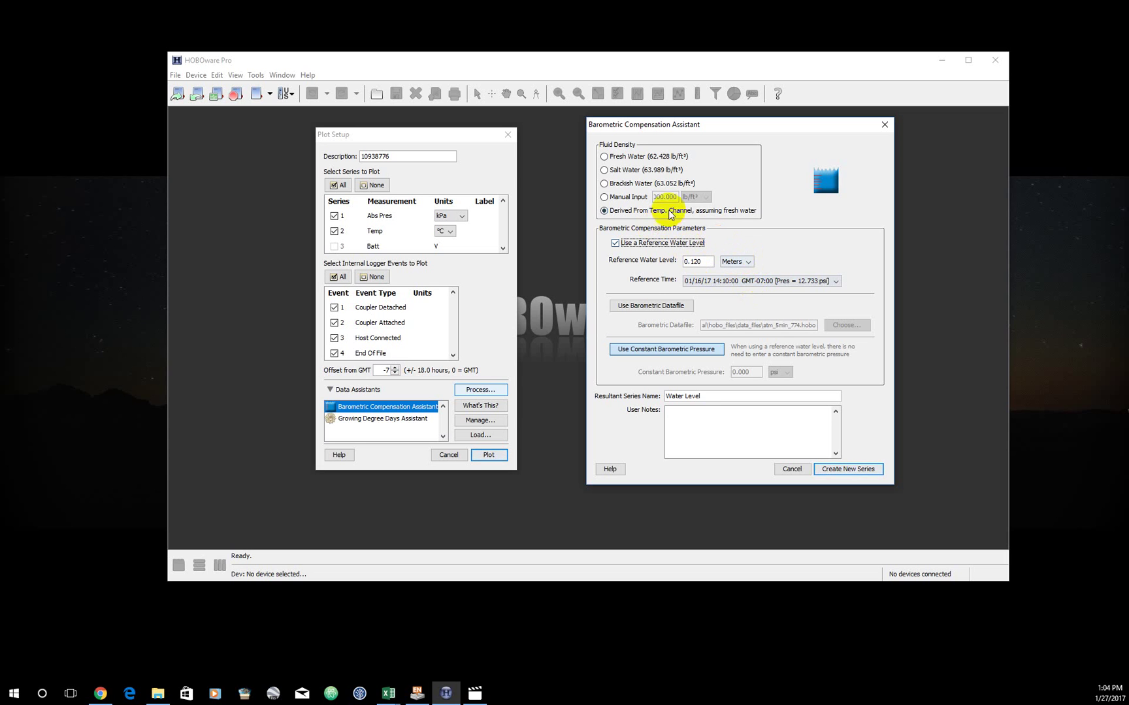
{"action": "left_click", "coordinate": [703, 261]}
{"action": "double_click", "coordinate": [703, 261]}
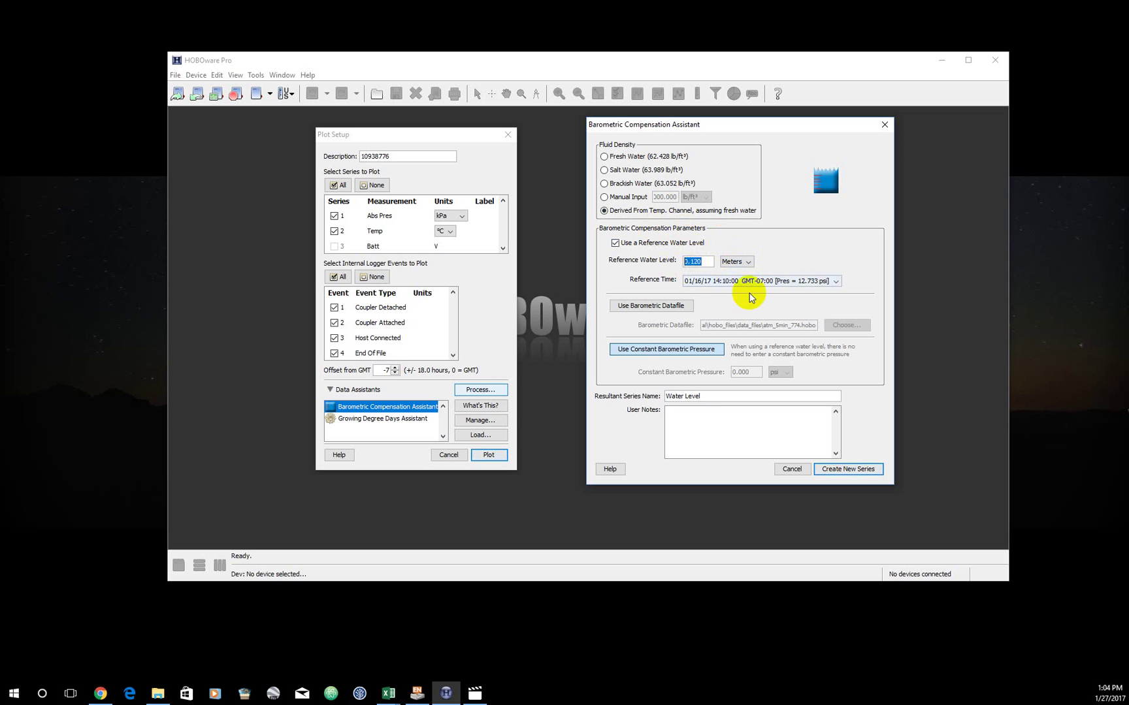
{"action": "left_click", "coordinate": [705, 259]}
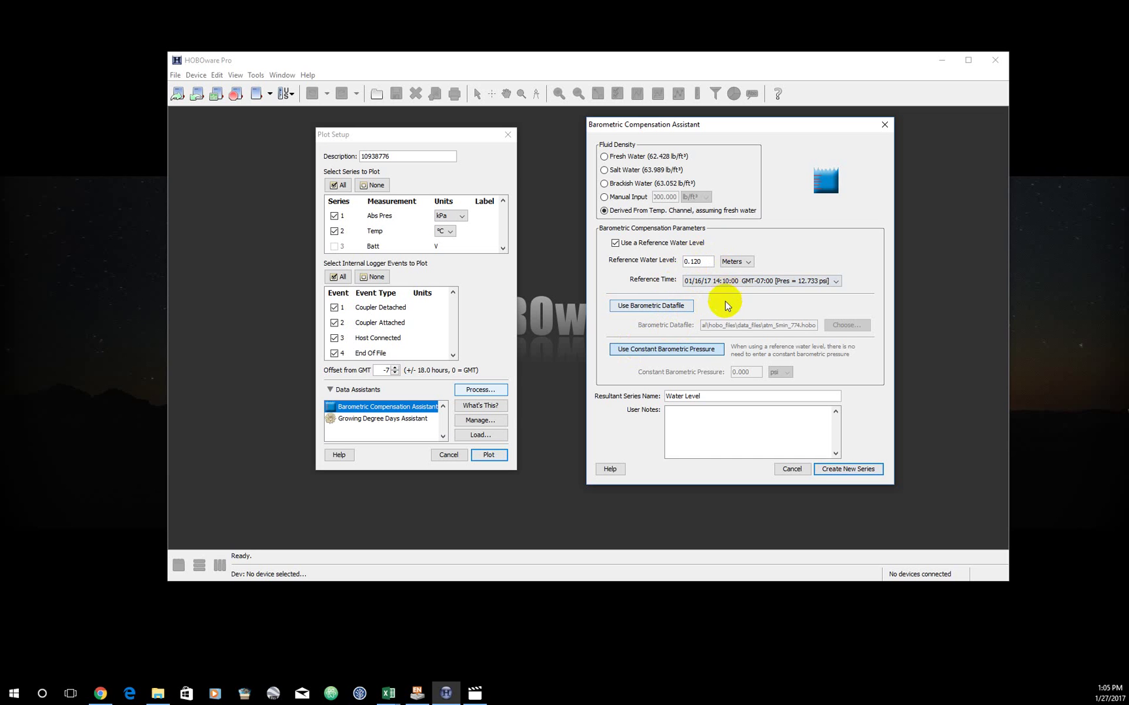
{"action": "left_click", "coordinate": [744, 260]}
{"action": "left_click", "coordinate": [738, 282]}
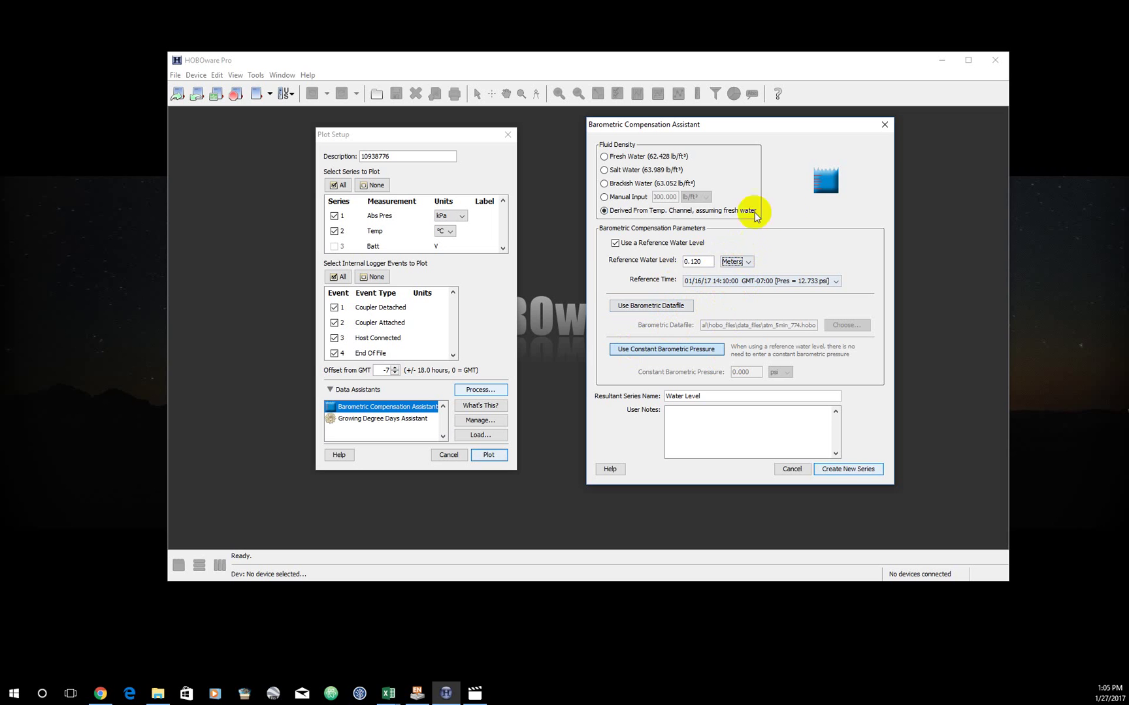
{"action": "left_click", "coordinate": [702, 260]}
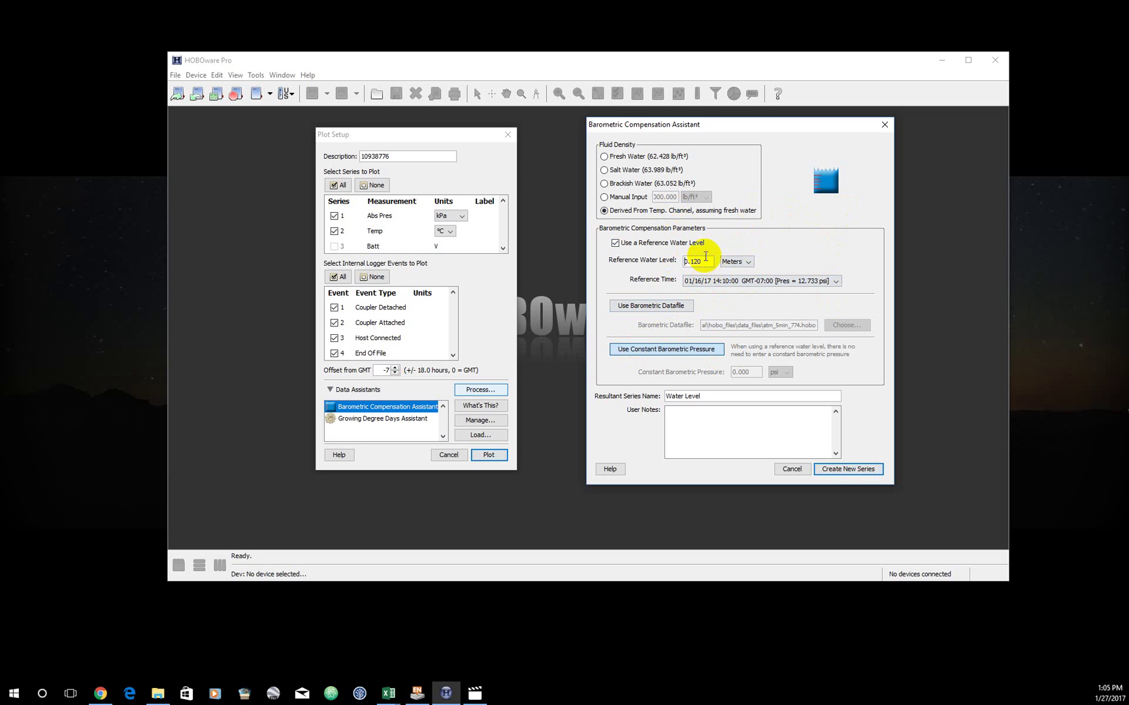
{"action": "mouse_move", "coordinate": [705, 256]}
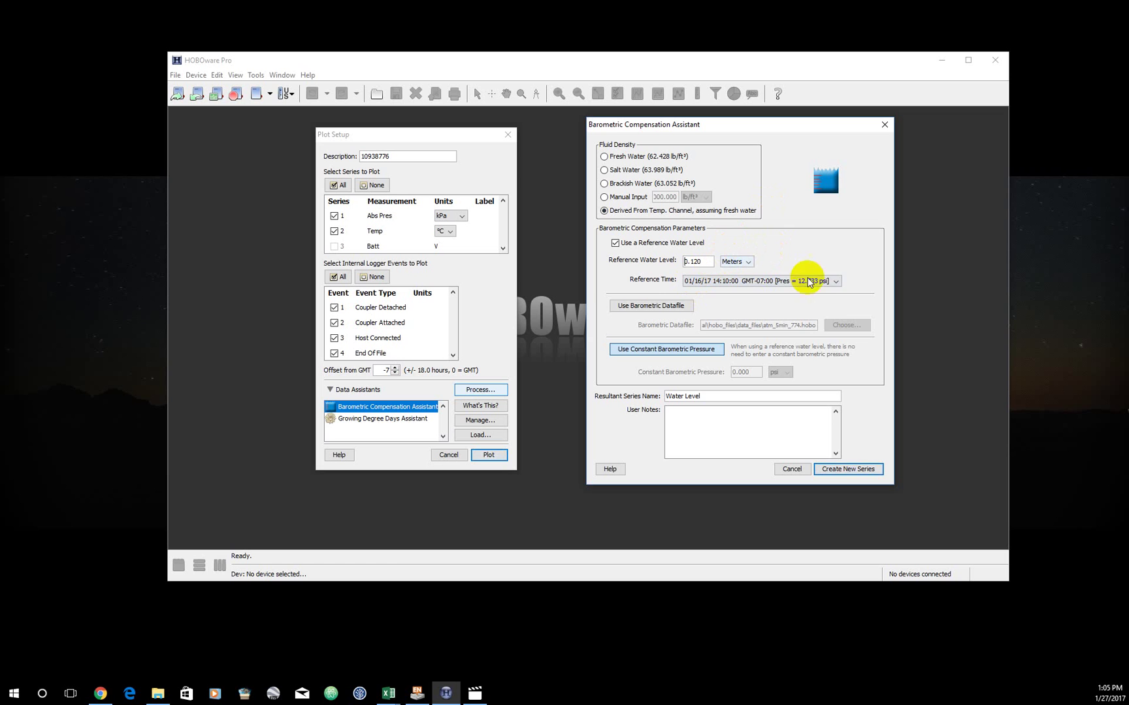
Browse the Reference Time list and keep 01/16/17 14:10:00 (12.733 psi) selected.
{"action": "left_click", "coordinate": [834, 282]}
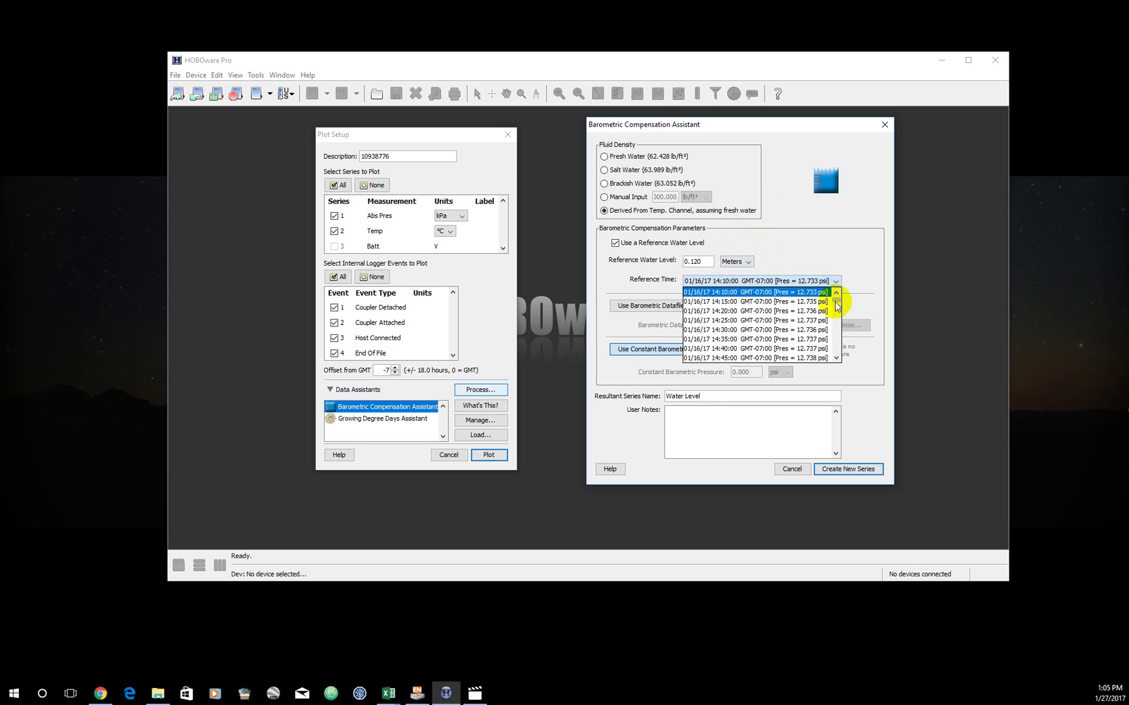
{"action": "mouse_move", "coordinate": [837, 301]}
{"action": "left_mouse_down"}
{"action": "mouse_move", "coordinate": [837, 363]}
{"action": "mouse_move", "coordinate": [839, 297]}
{"action": "left_mouse_up"}
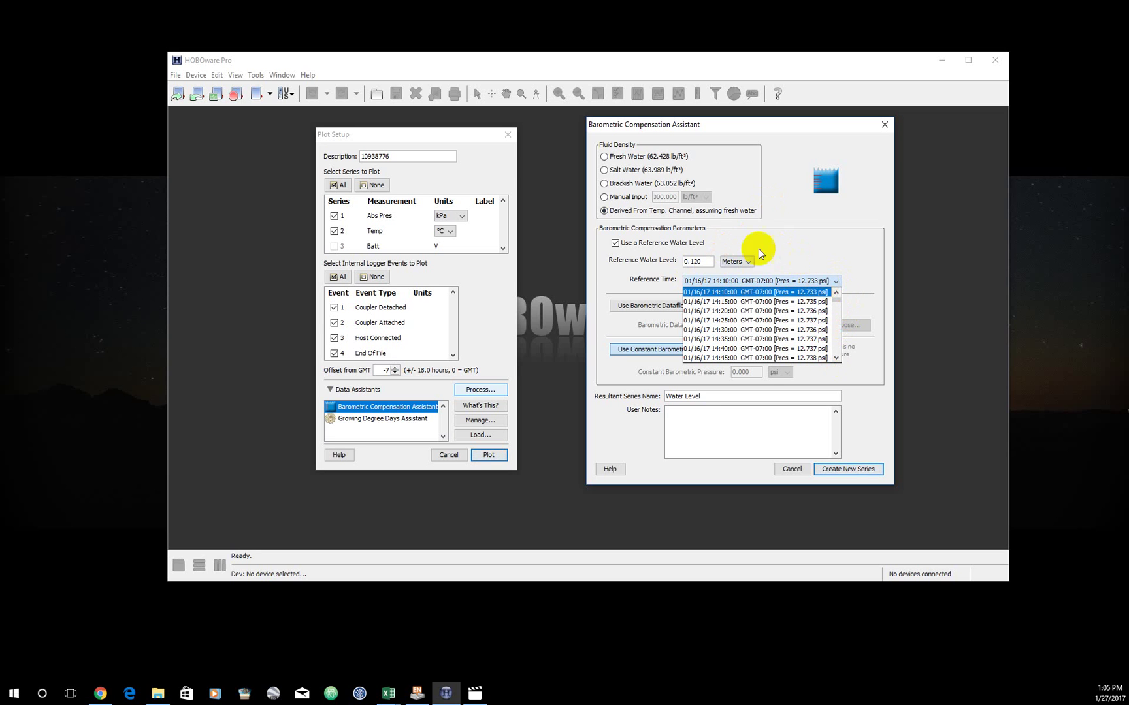
{"action": "left_click", "coordinate": [701, 262]}
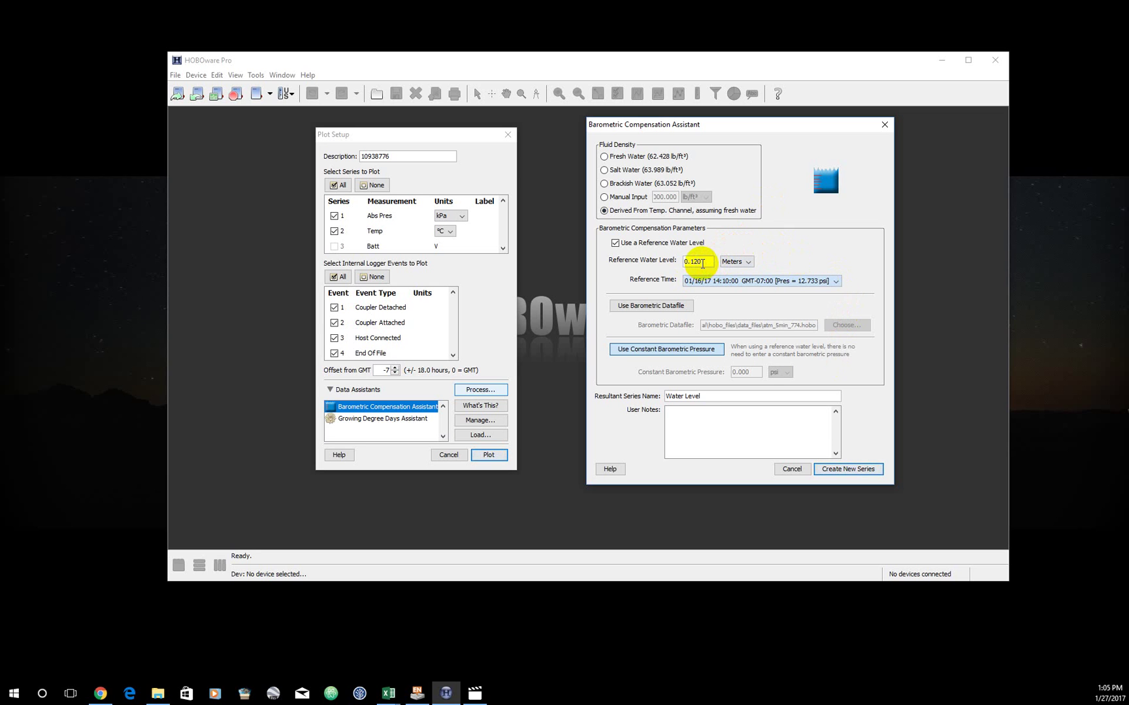
{"action": "left_click", "coordinate": [840, 281]}
{"action": "left_click_drag", "start_coordinate": [840, 281], "coordinate": [749, 354]}
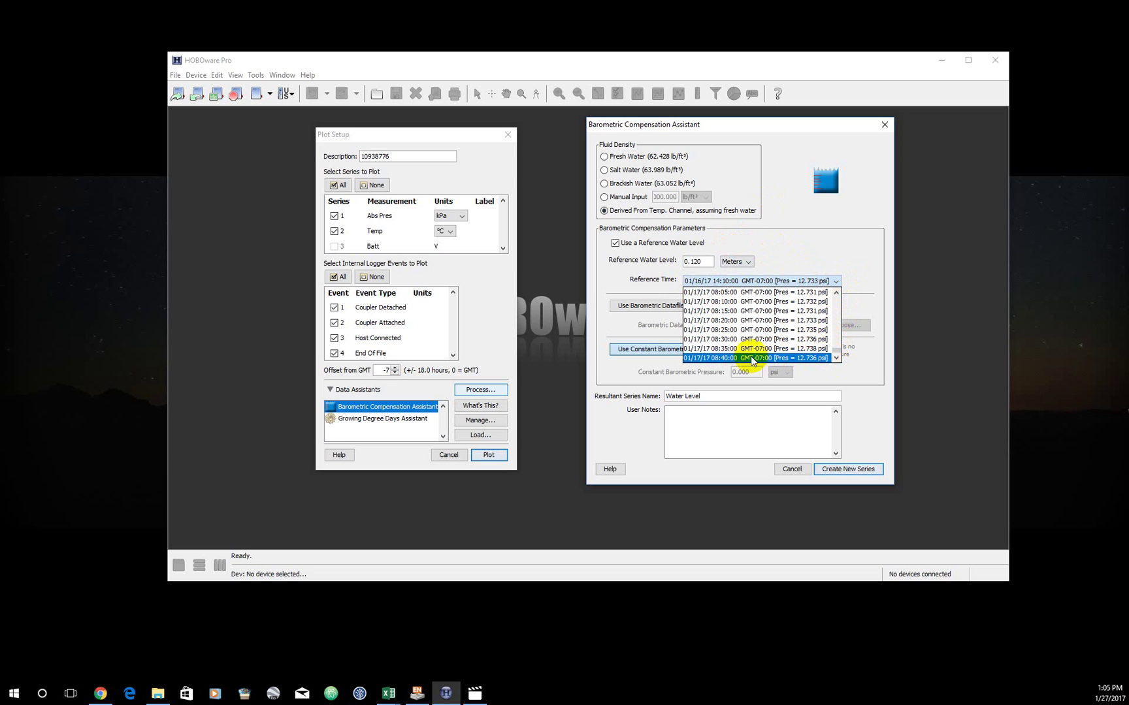
{"action": "left_click_drag", "start_coordinate": [838, 347], "coordinate": [836, 283]}
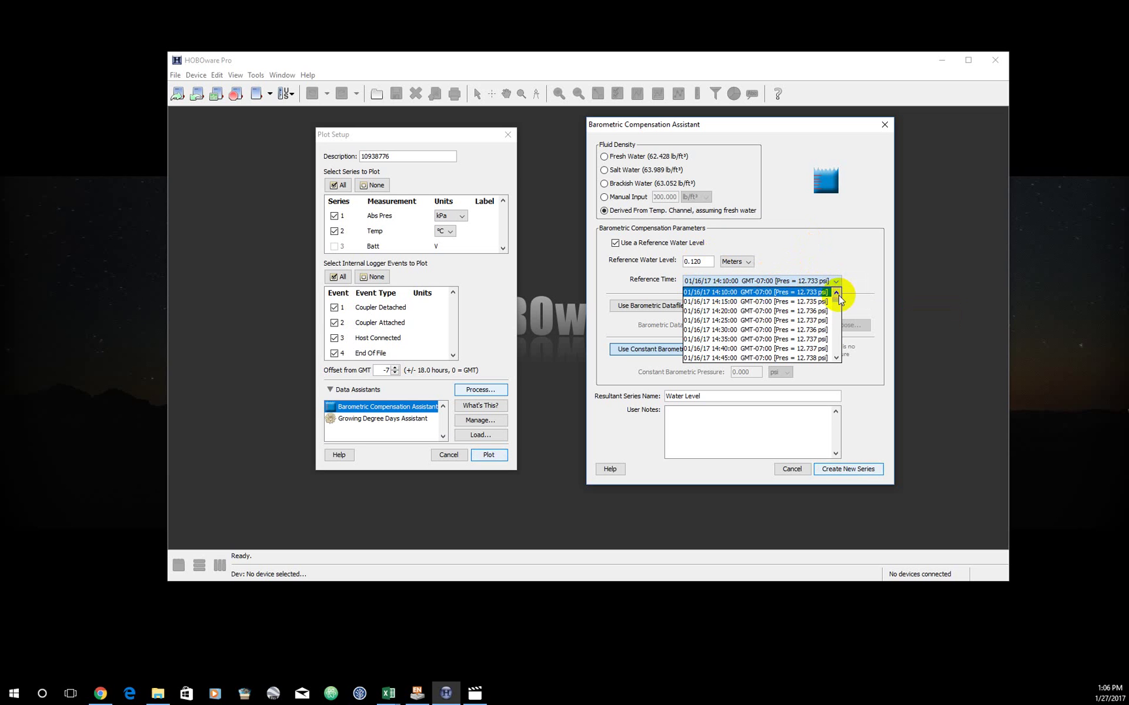
{"action": "left_click", "coordinate": [793, 292]}
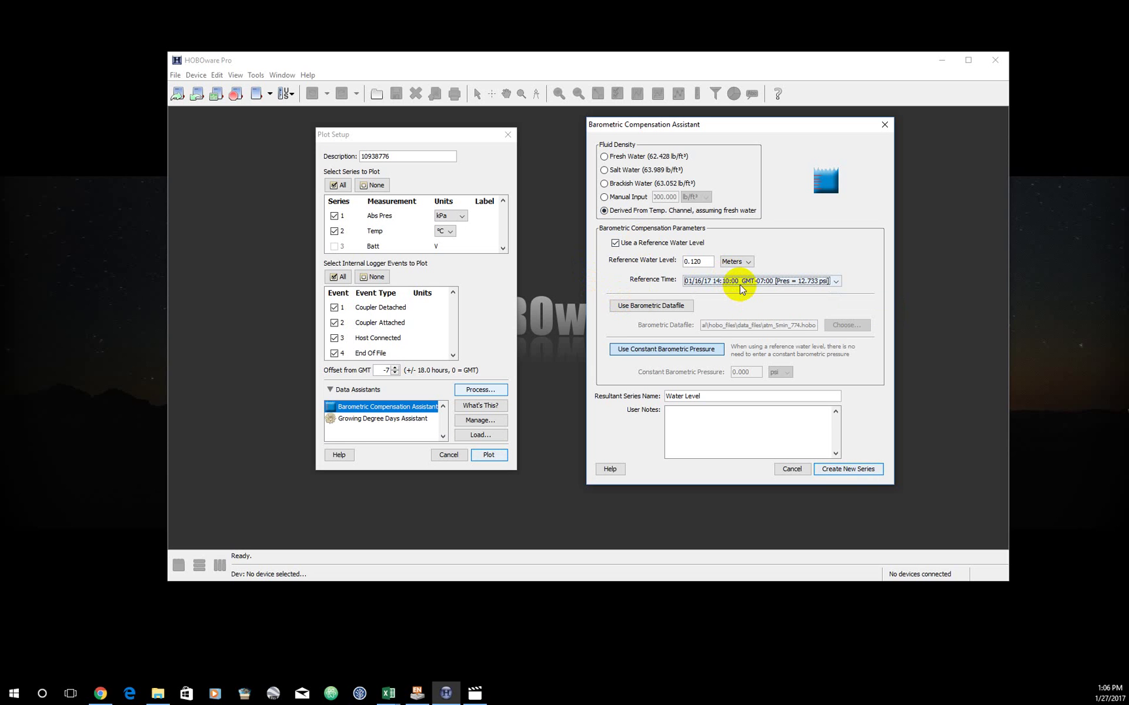
Enable Use Barometric Datafile and load baro_01272017_serialno.hobo from example_data.
{"action": "left_click", "coordinate": [912, 180]}
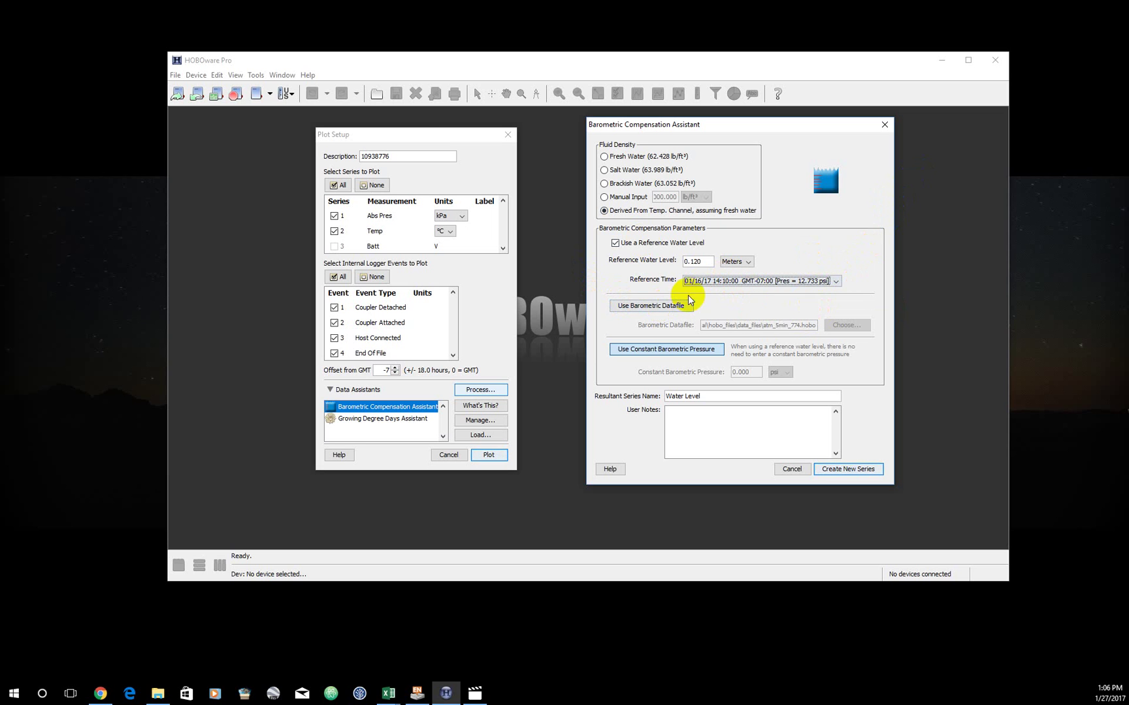
{"action": "left_click", "coordinate": [647, 307]}
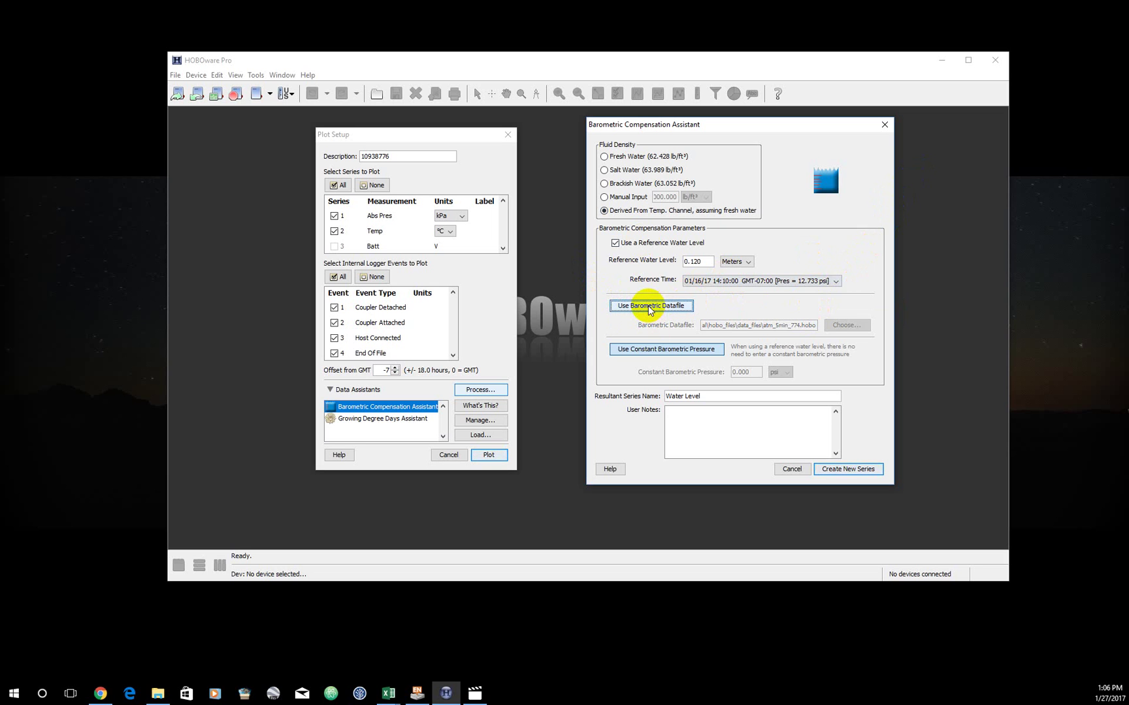
{"action": "left_click", "coordinate": [649, 308]}
{"action": "left_click", "coordinate": [649, 308]}
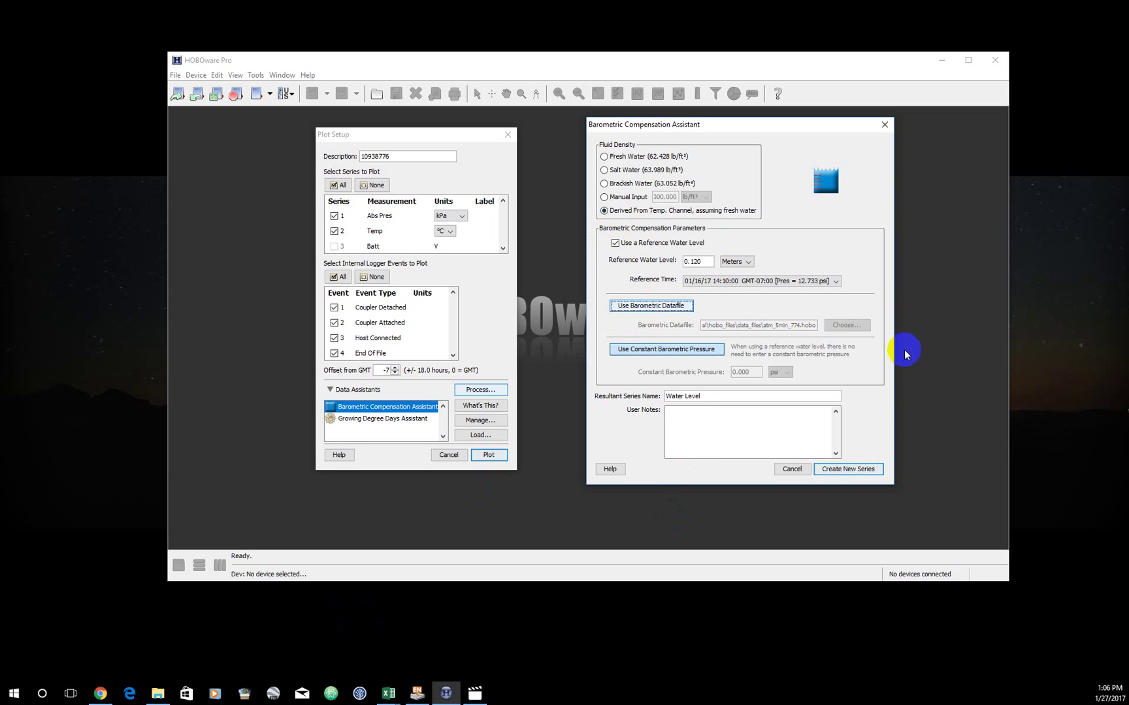
{"action": "left_click", "coordinate": [660, 307]}
{"action": "left_click", "coordinate": [847, 326]}
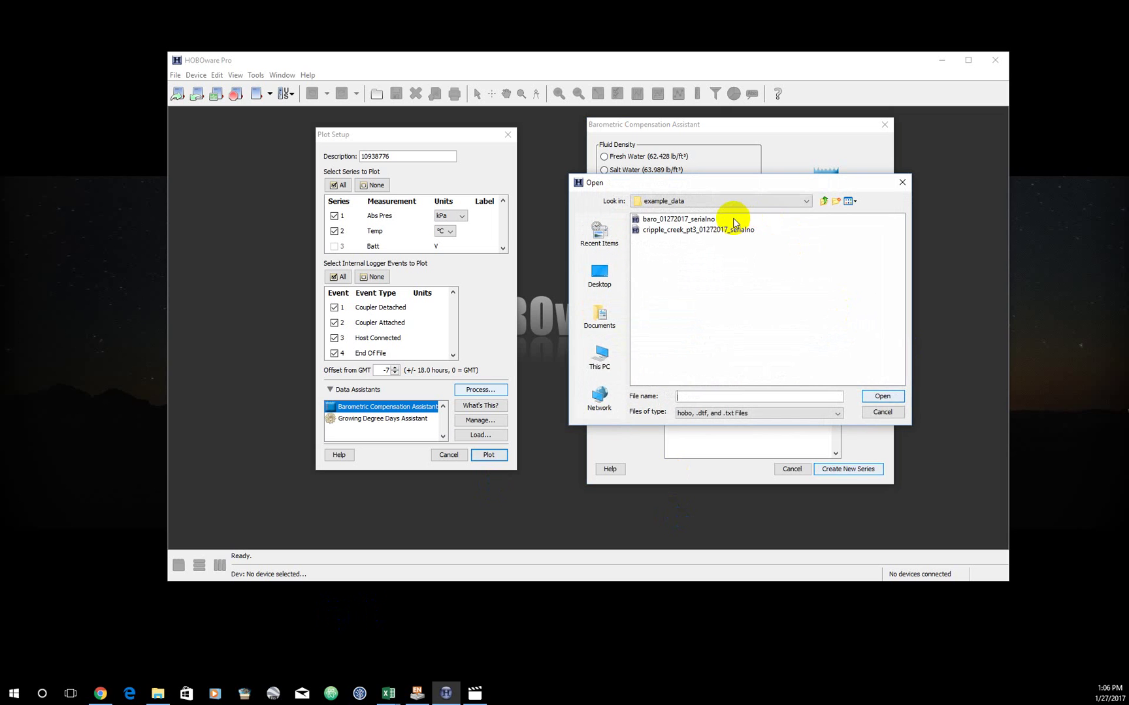
{"action": "left_click", "coordinate": [657, 221]}
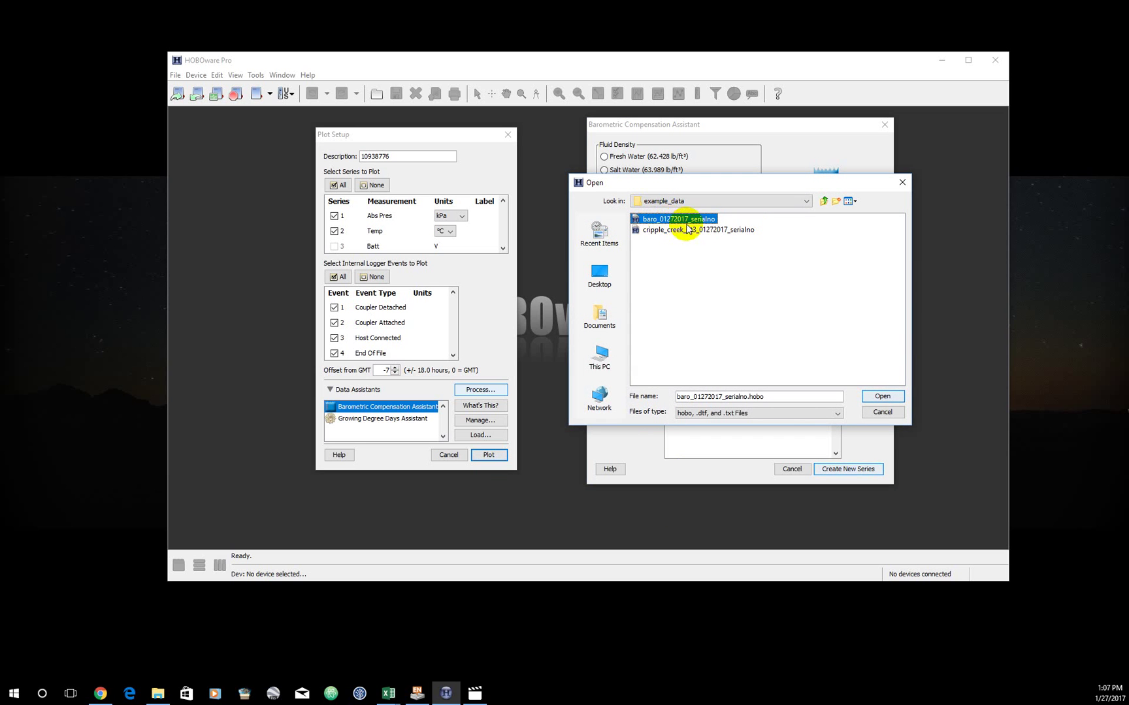
{"action": "left_click", "coordinate": [879, 396]}
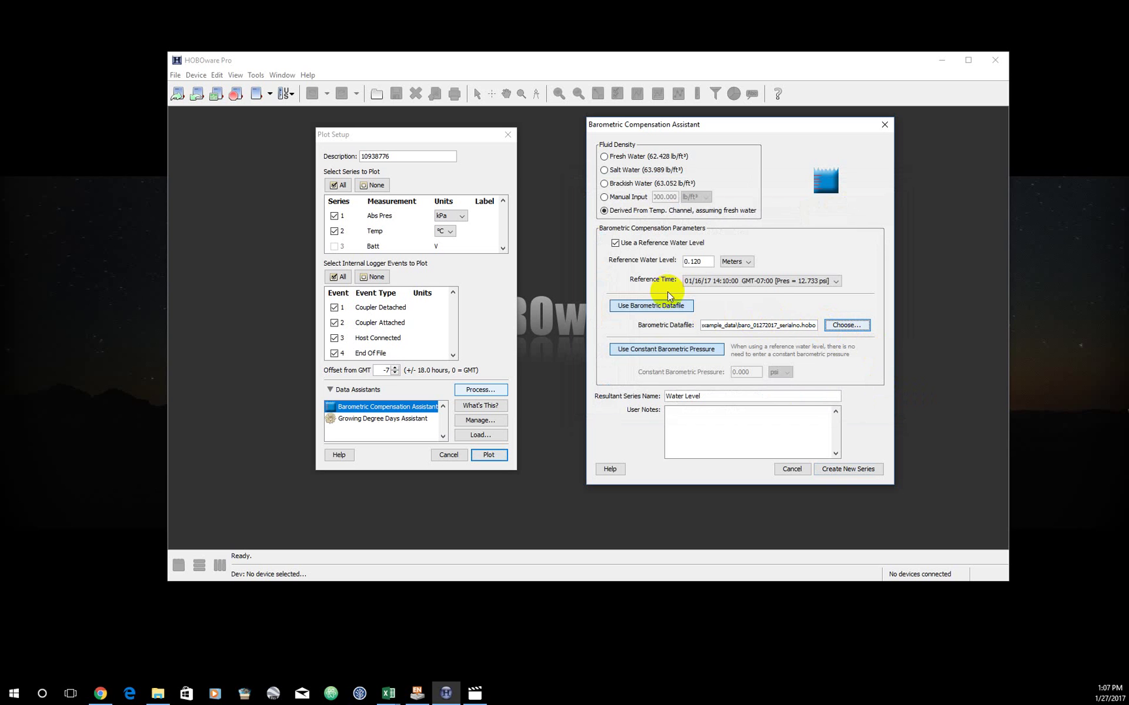
Create the Water Level series, then plot it with Abs Pres Barom. in kPa and Water Level in meters.
{"action": "left_click", "coordinate": [837, 471]}
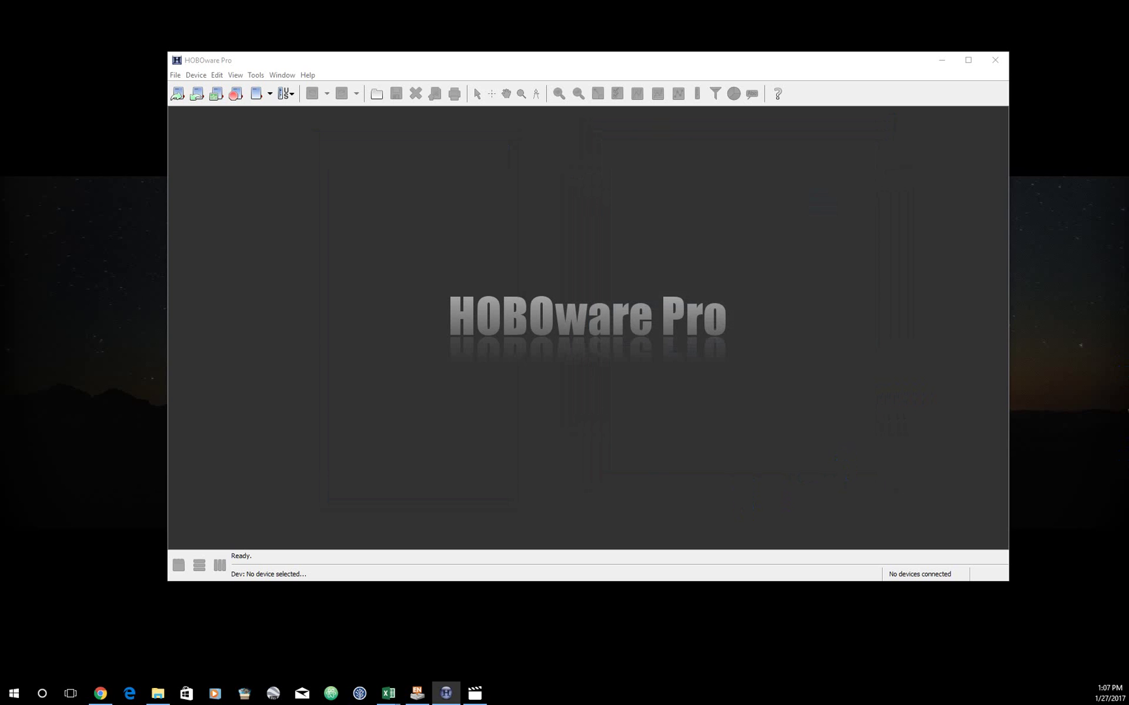
{"action": "left_click_drag", "start_coordinate": [524, 116], "coordinate": [564, 123]}
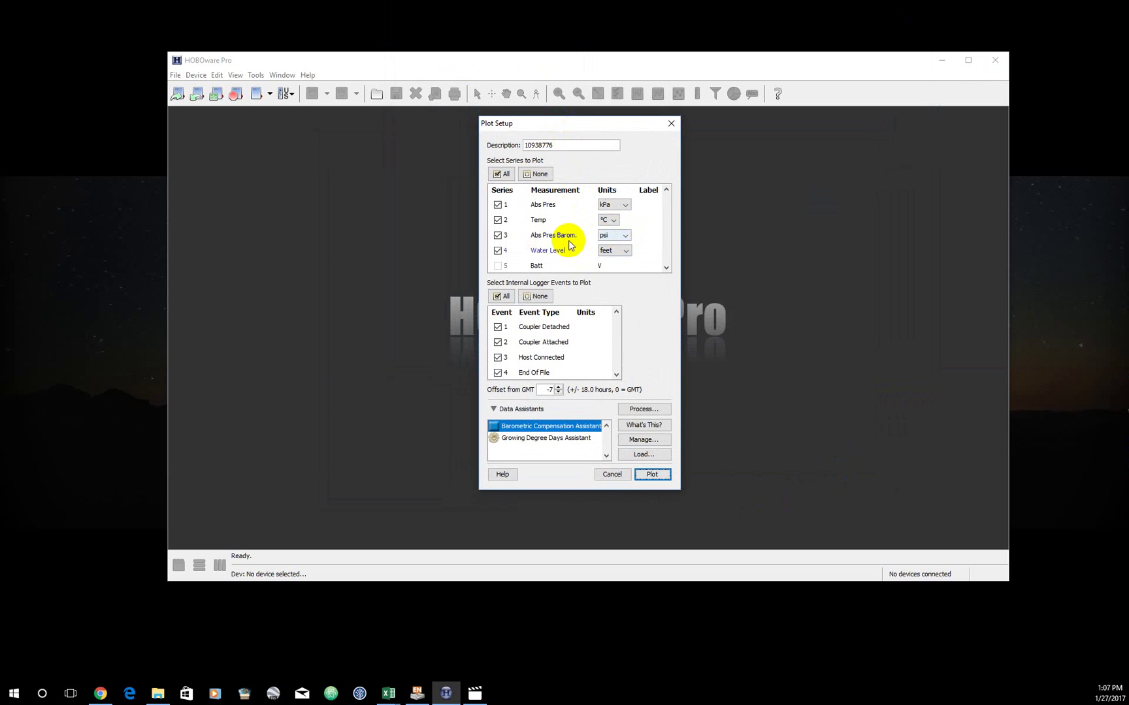
{"action": "left_click", "coordinate": [624, 239]}
{"action": "left_click", "coordinate": [624, 239]}
{"action": "left_click", "coordinate": [624, 239]}
{"action": "left_click", "coordinate": [623, 246]}
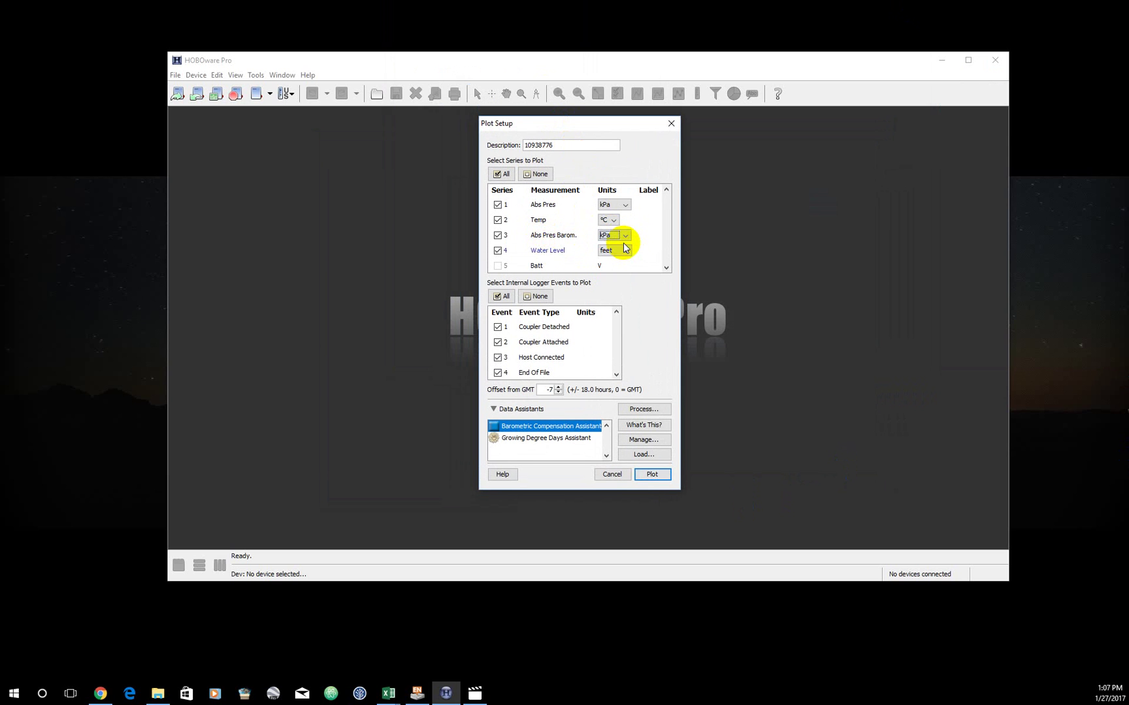
{"action": "left_click", "coordinate": [606, 251]}
{"action": "left_click", "coordinate": [614, 261]}
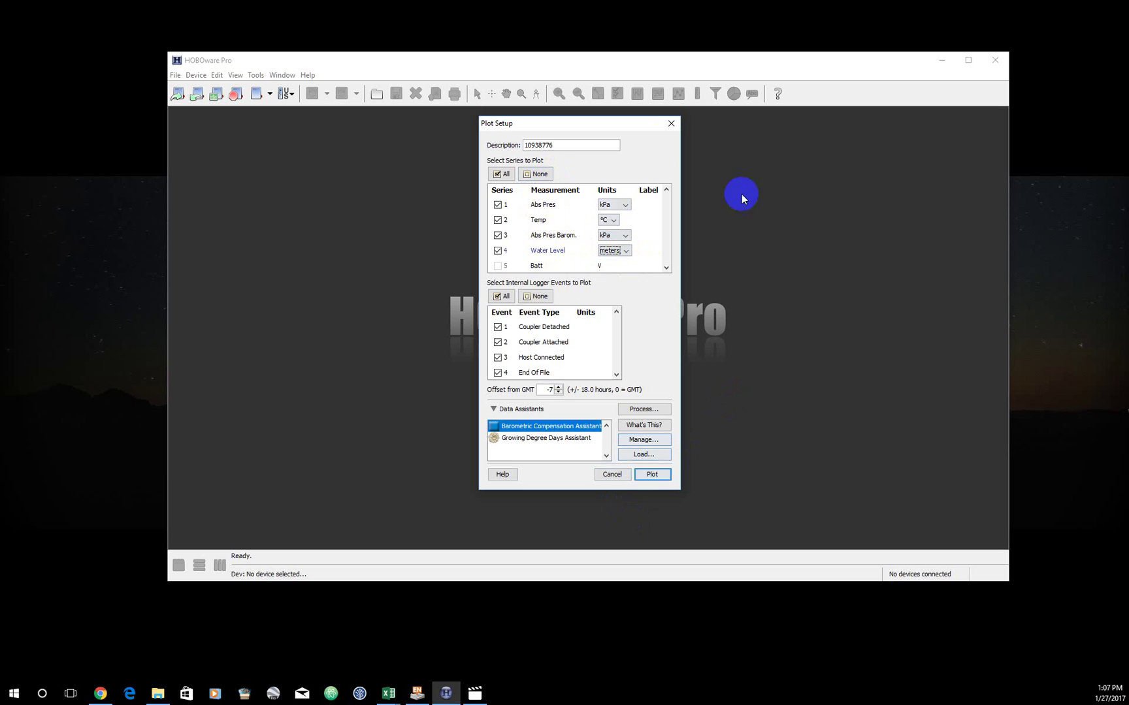
{"action": "left_click", "coordinate": [652, 475]}
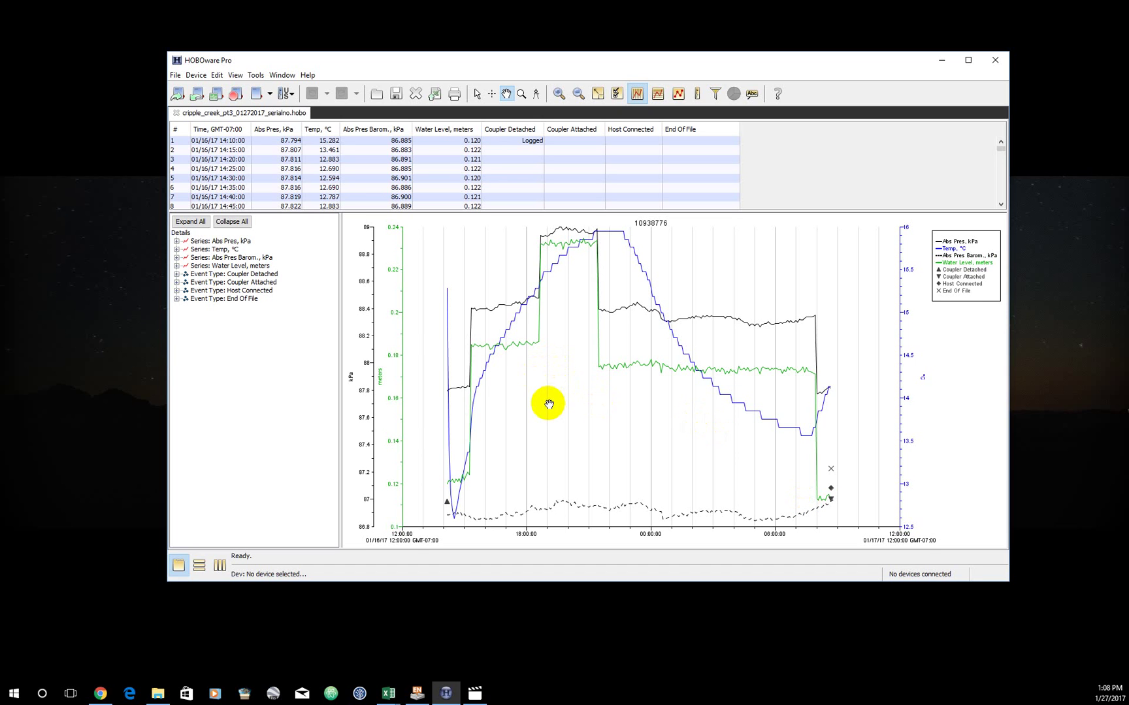
Select the Temp series and expand its Series Statistics, Deployment Info, Devices and Device Info.
{"action": "left_click", "coordinate": [177, 258]}
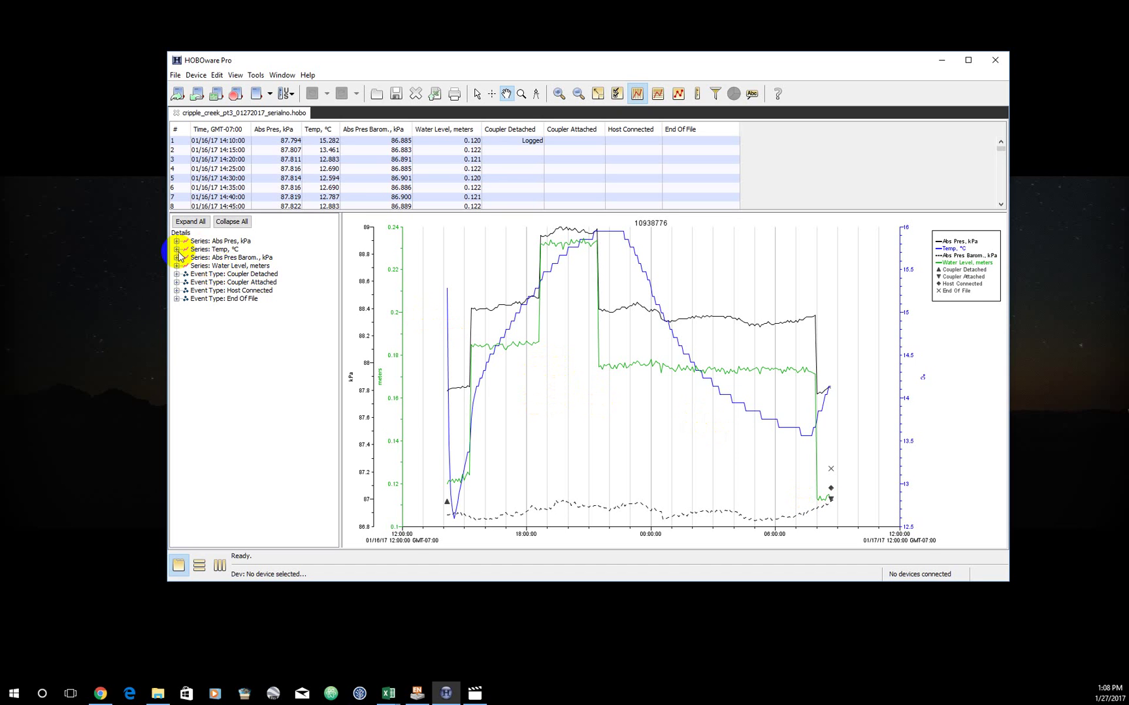
{"action": "left_click", "coordinate": [176, 250]}
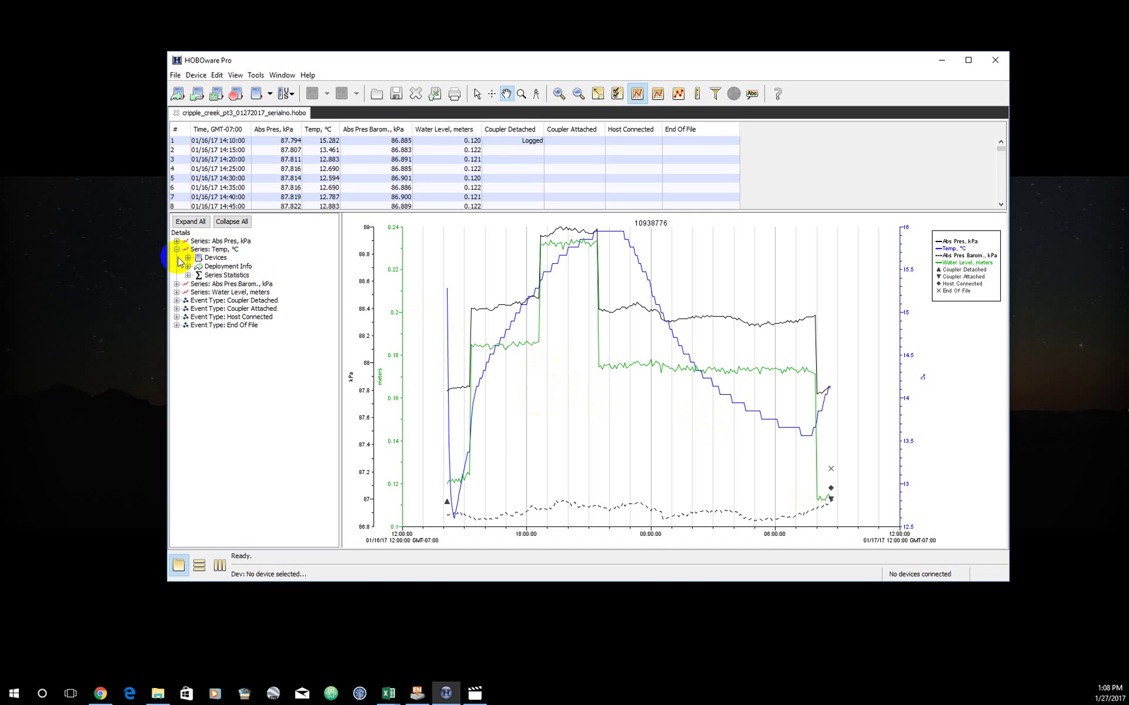
{"action": "left_click", "coordinate": [211, 250]}
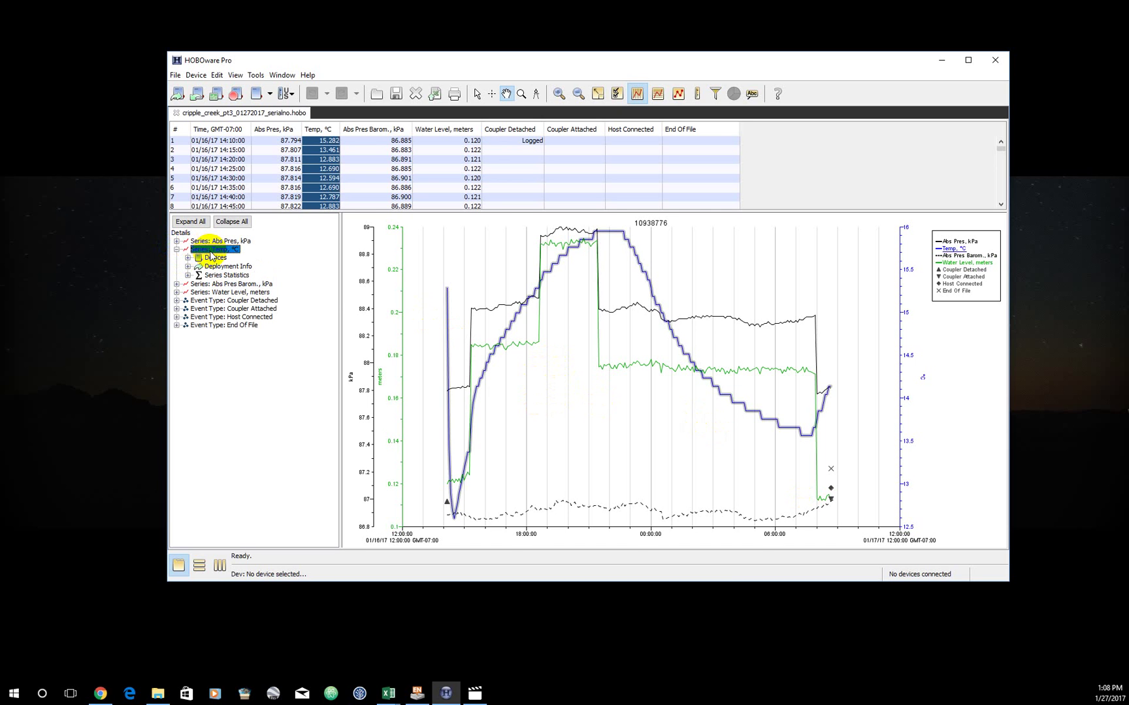
{"action": "left_click", "coordinate": [214, 242]}
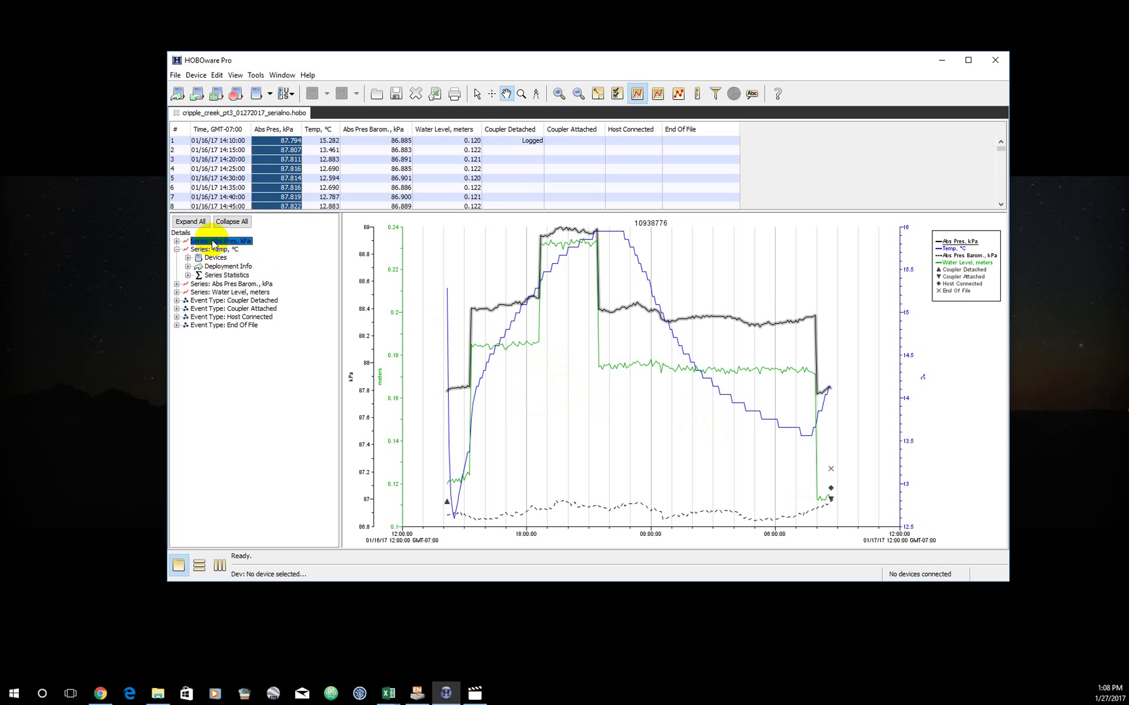
{"action": "left_click", "coordinate": [214, 250]}
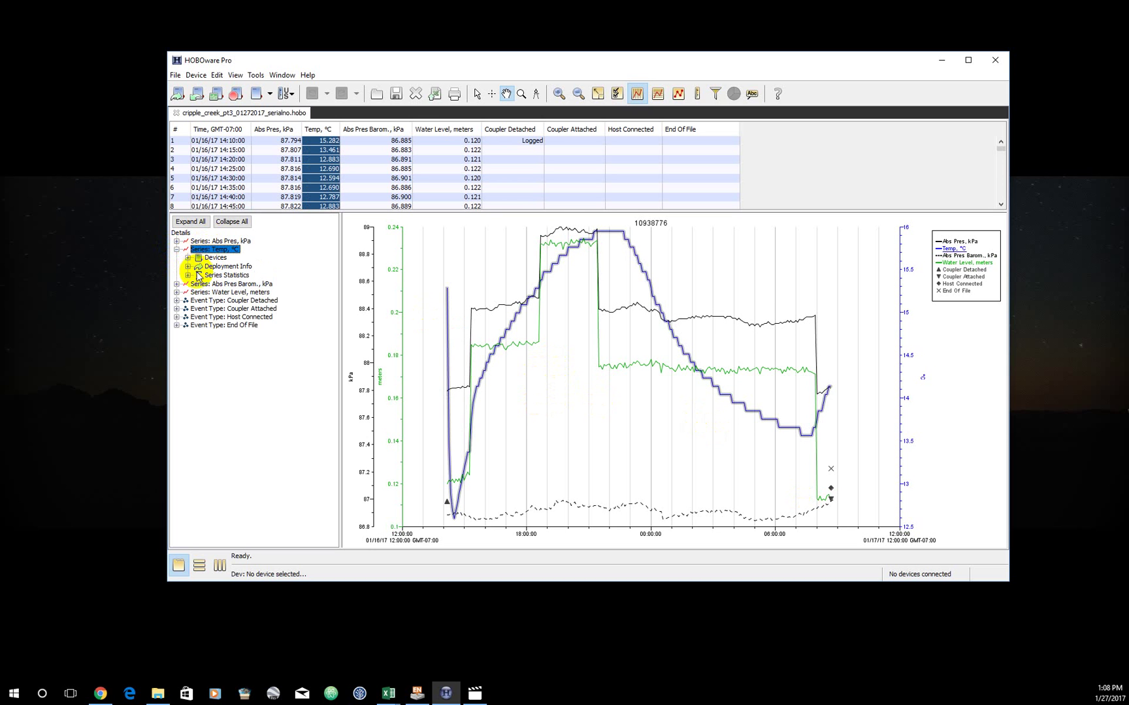
{"action": "left_click", "coordinate": [189, 275]}
{"action": "left_click", "coordinate": [188, 267]}
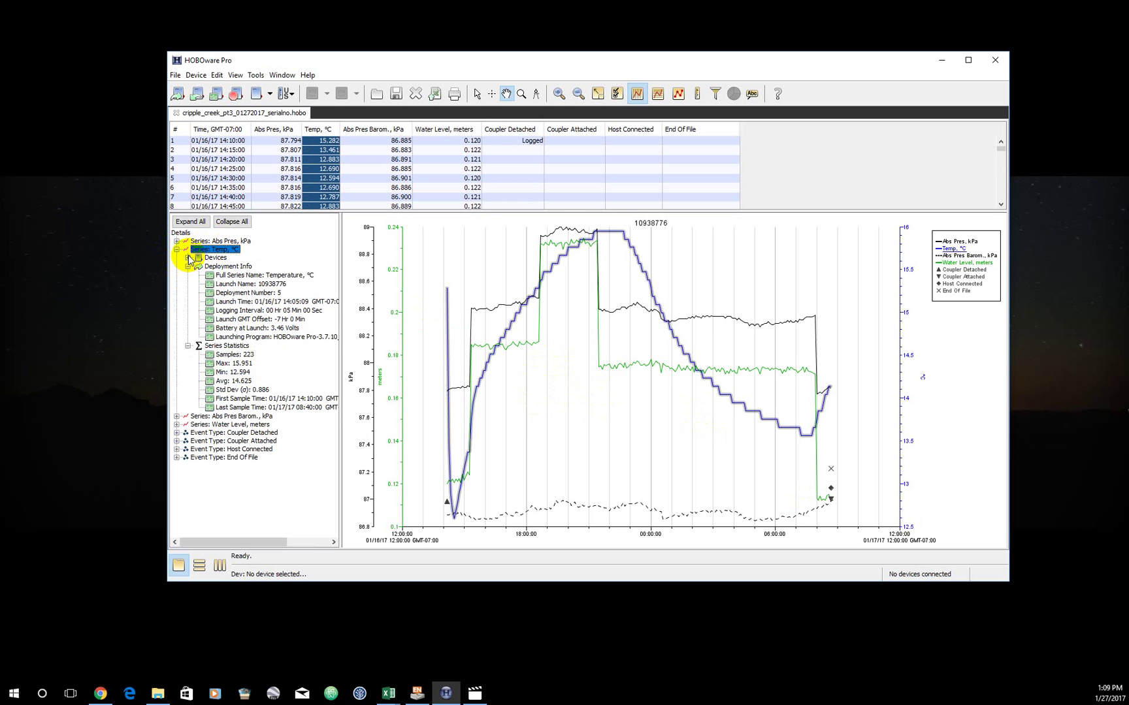
{"action": "left_click", "coordinate": [188, 258]}
{"action": "left_click", "coordinate": [198, 267]}
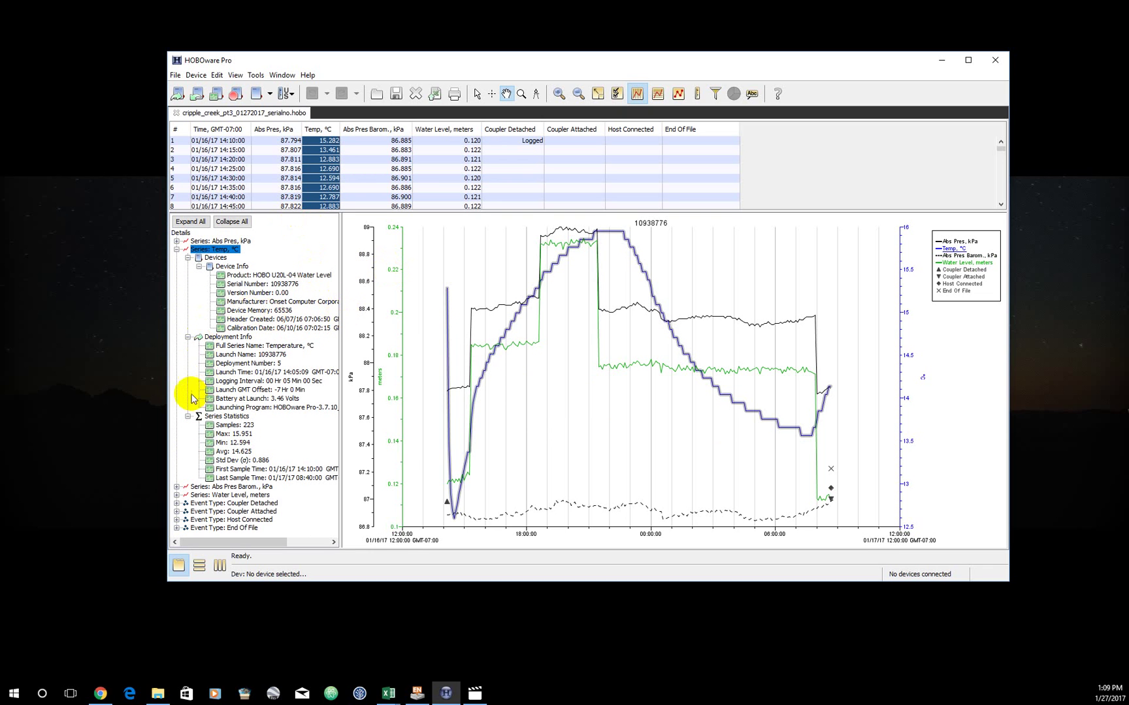
Collapse the statistics, deployment, devices and Temp series details again.
{"action": "left_click", "coordinate": [189, 417]}
{"action": "left_click", "coordinate": [188, 337]}
{"action": "left_click", "coordinate": [188, 258]}
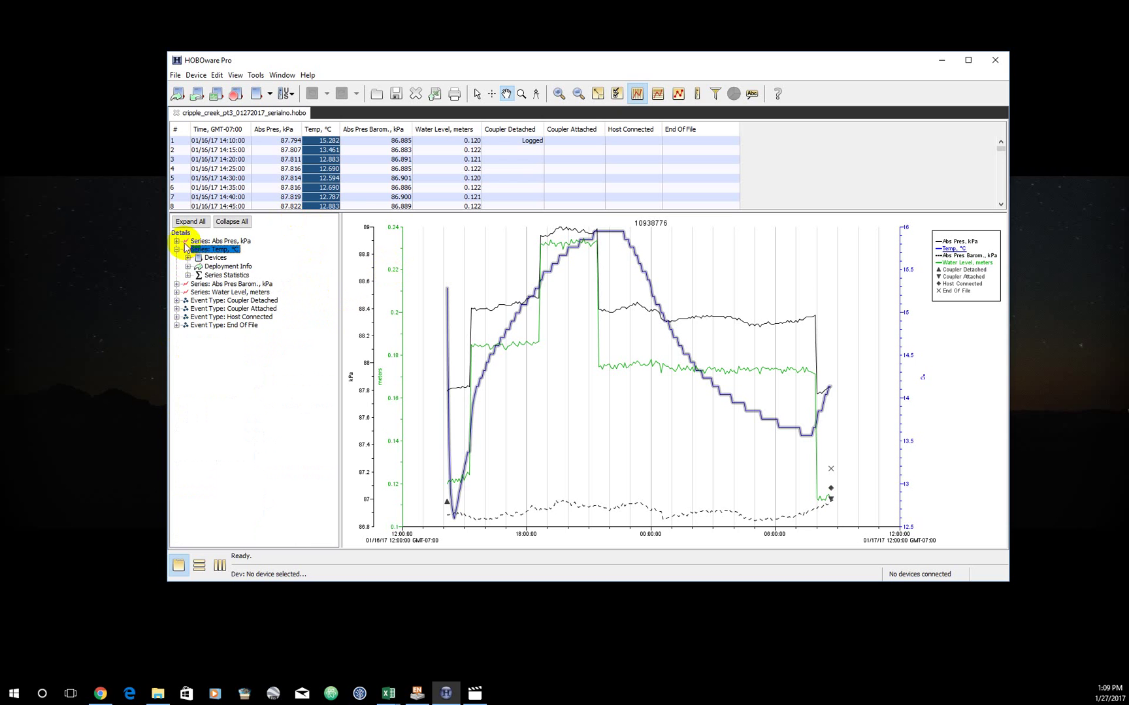
{"action": "left_click", "coordinate": [177, 250]}
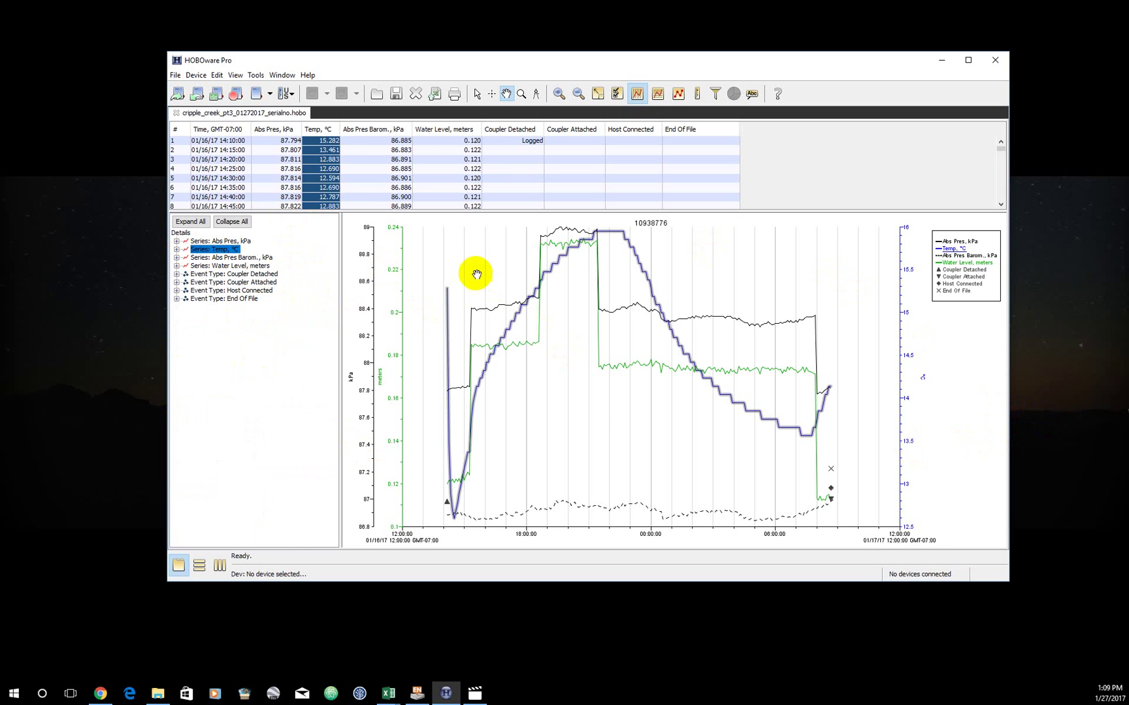
Select Series: Abs Pres, kPa in the Details tree to highlight its column and bold its plot line.
{"action": "left_click", "coordinate": [390, 281]}
{"action": "left_click", "coordinate": [221, 241]}
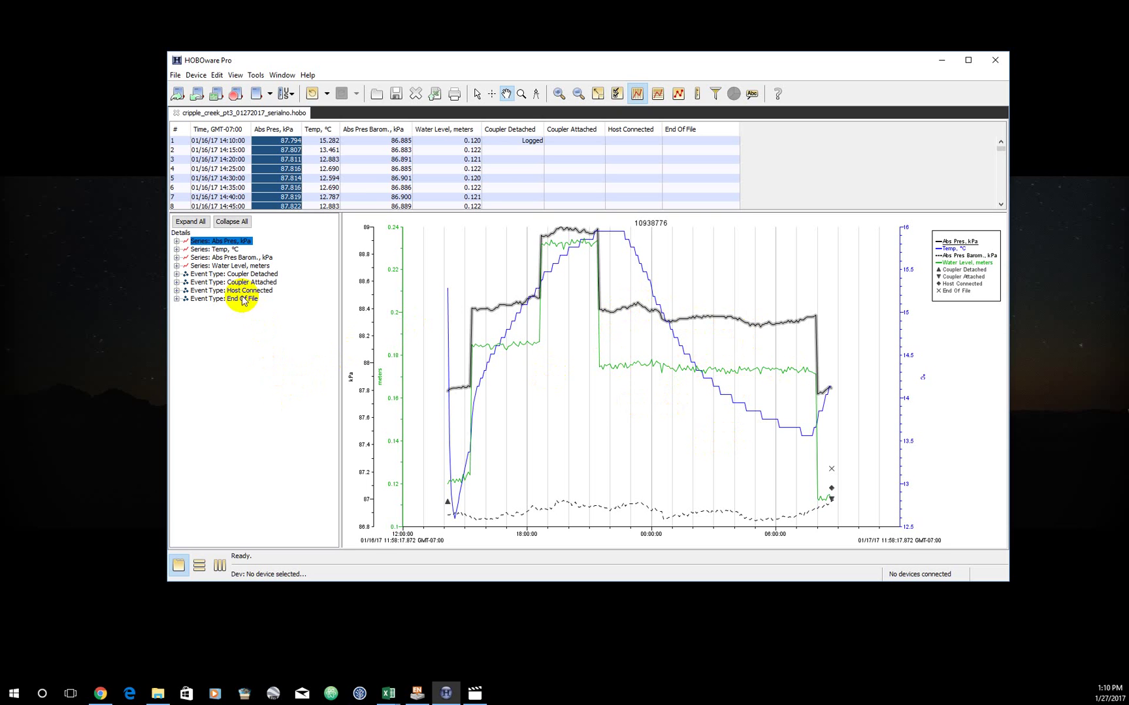
Expand the Water Level series' Barometric Compensation Parameters, showing the 0.120 m reference depth, and widen the details pane.
{"action": "left_click", "coordinate": [176, 266]}
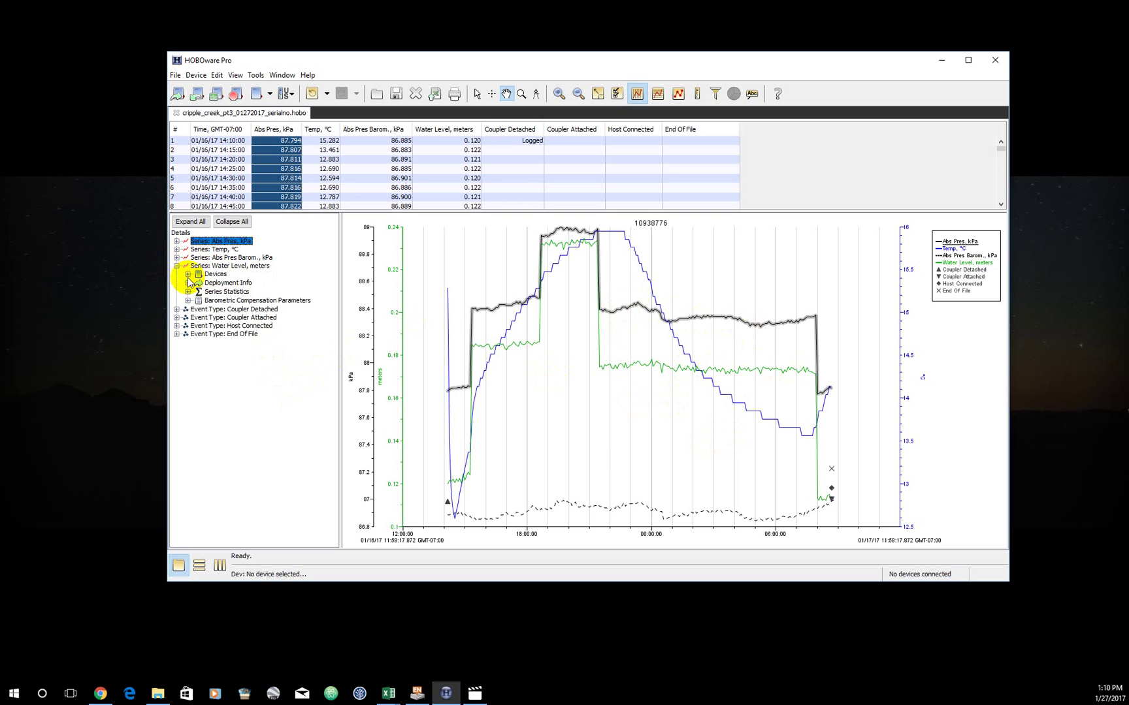
{"action": "left_click", "coordinate": [188, 275]}
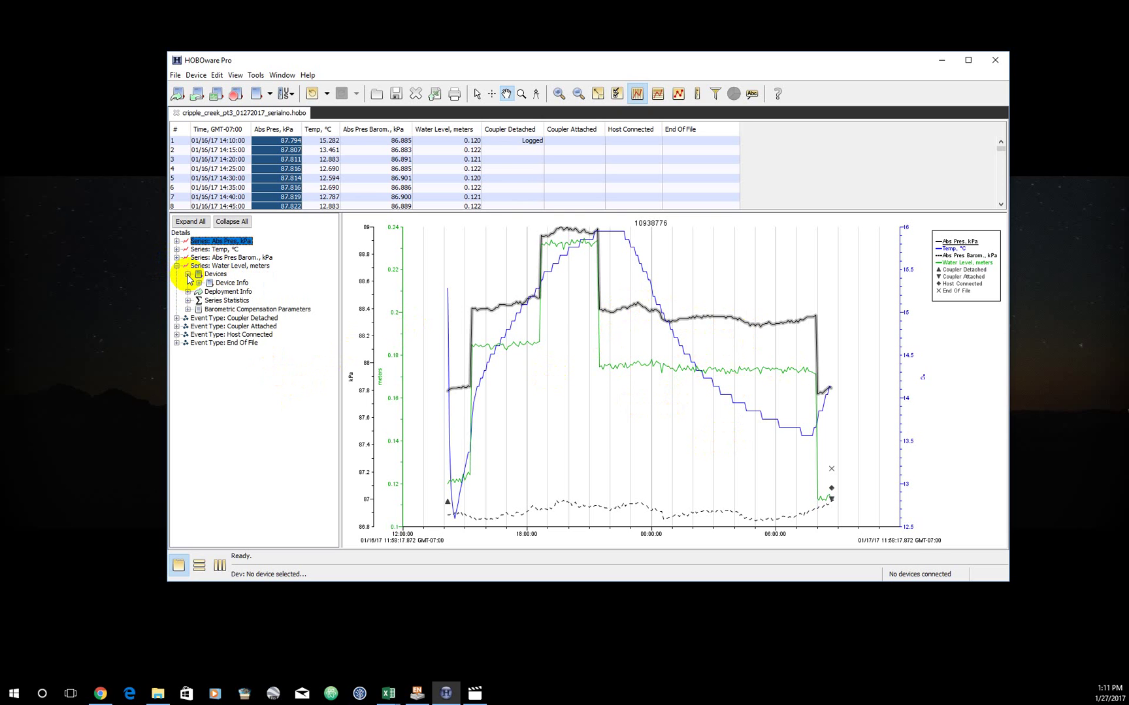
{"action": "left_click", "coordinate": [188, 274]}
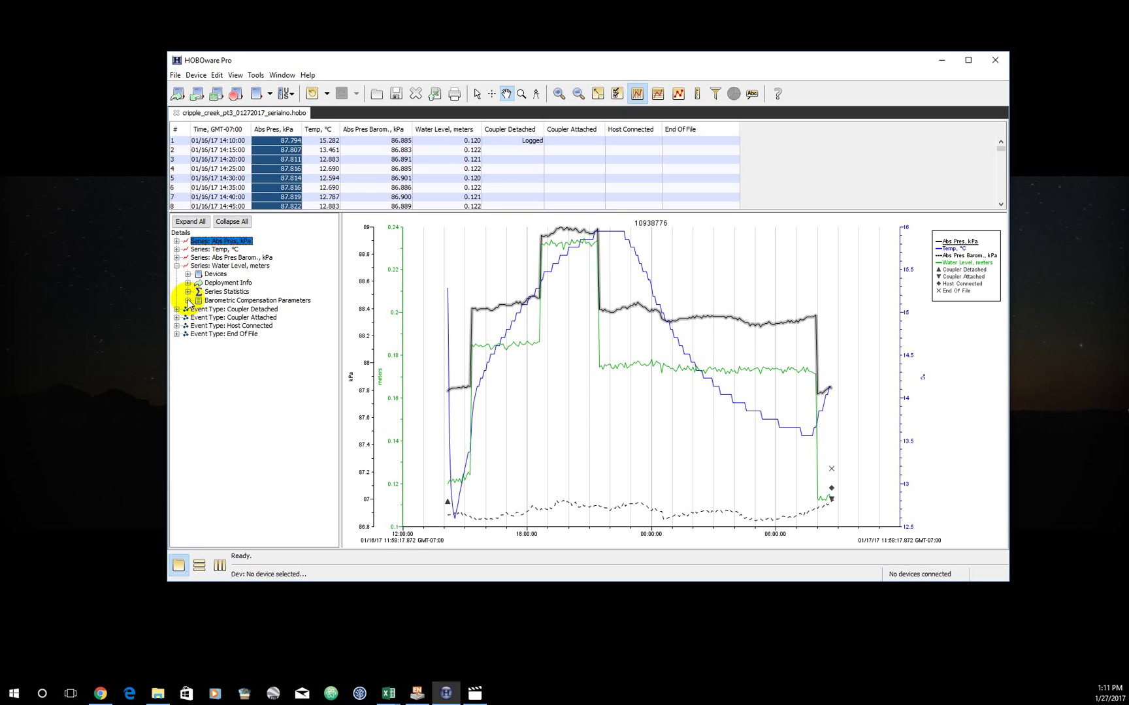
{"action": "left_click", "coordinate": [188, 301]}
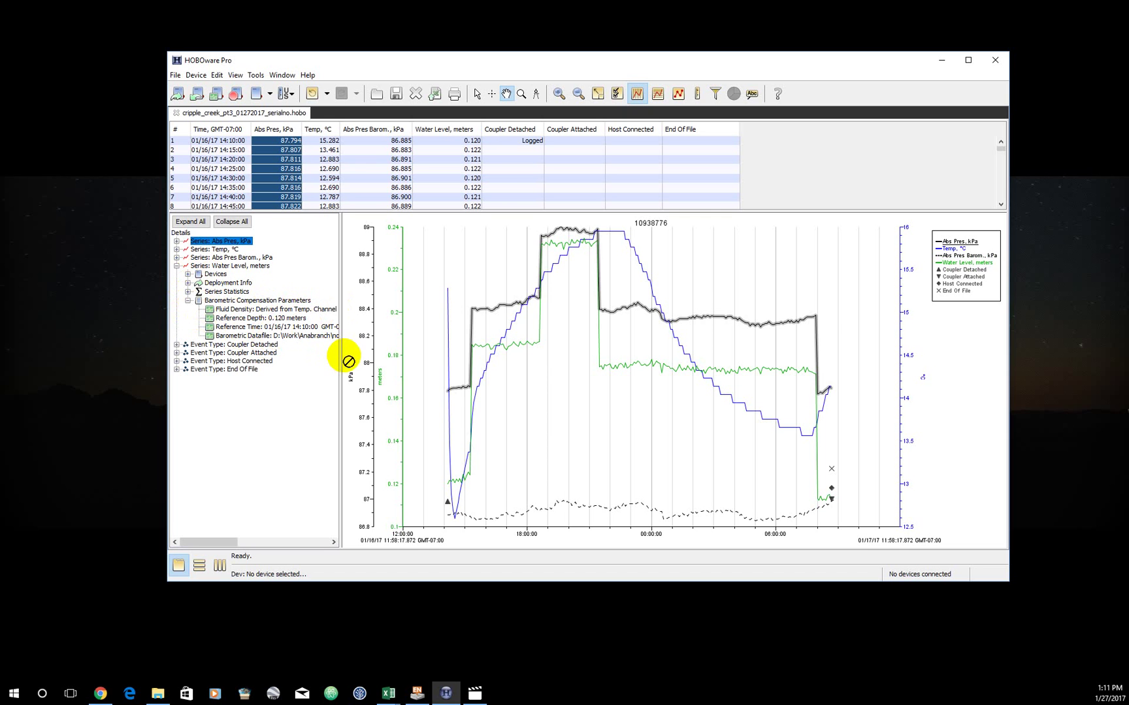
{"action": "left_click_drag", "start_coordinate": [472, 354], "coordinate": [294, 360]}
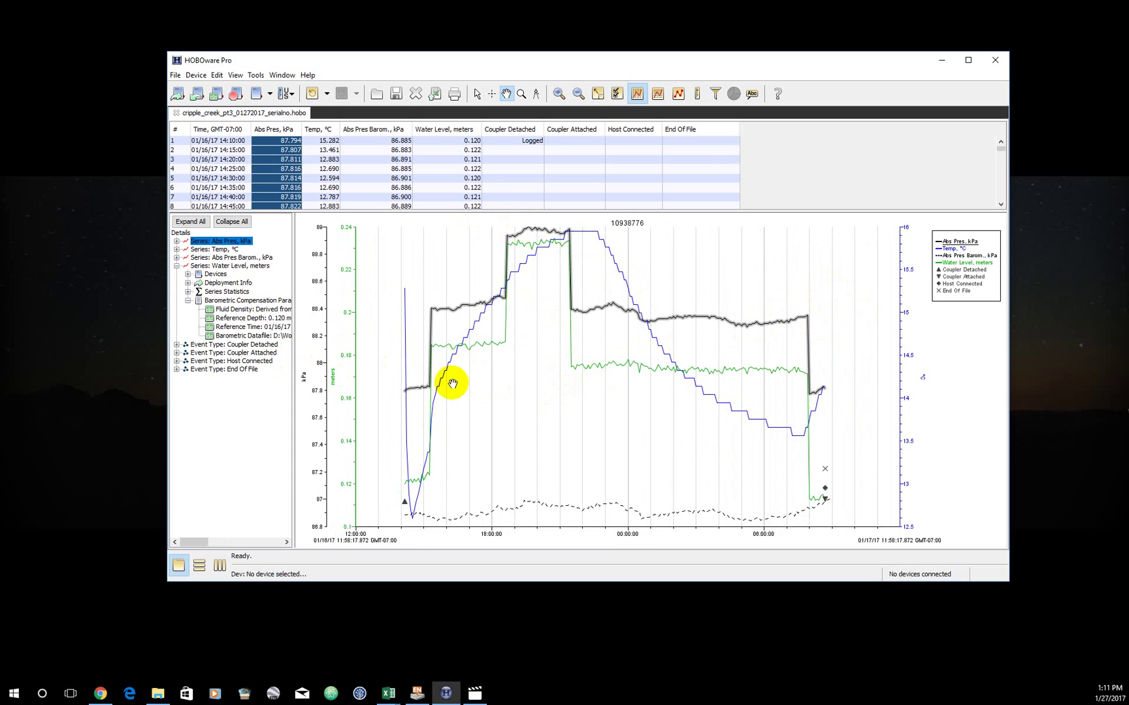
Begin the table data export with all eight measurements and events checked, and bring up its preferences.
{"action": "left_click", "coordinate": [175, 75]}
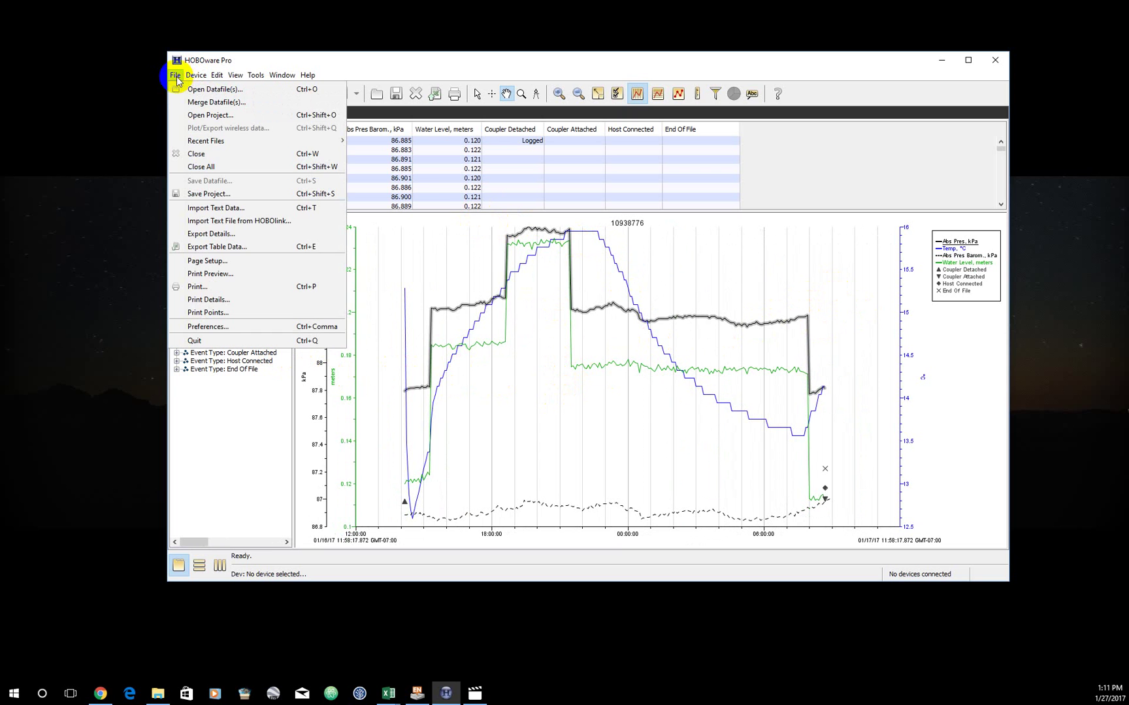
{"action": "left_click", "coordinate": [194, 248]}
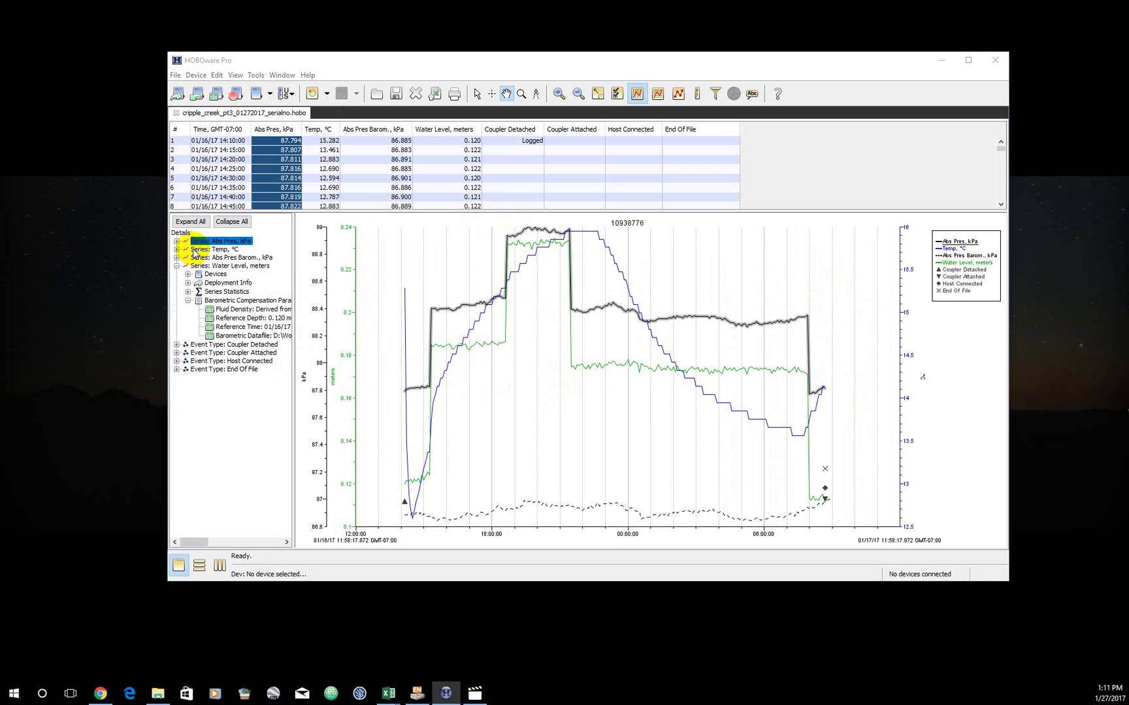
{"action": "left_click_drag", "start_coordinate": [784, 47], "coordinate": [713, 259]}
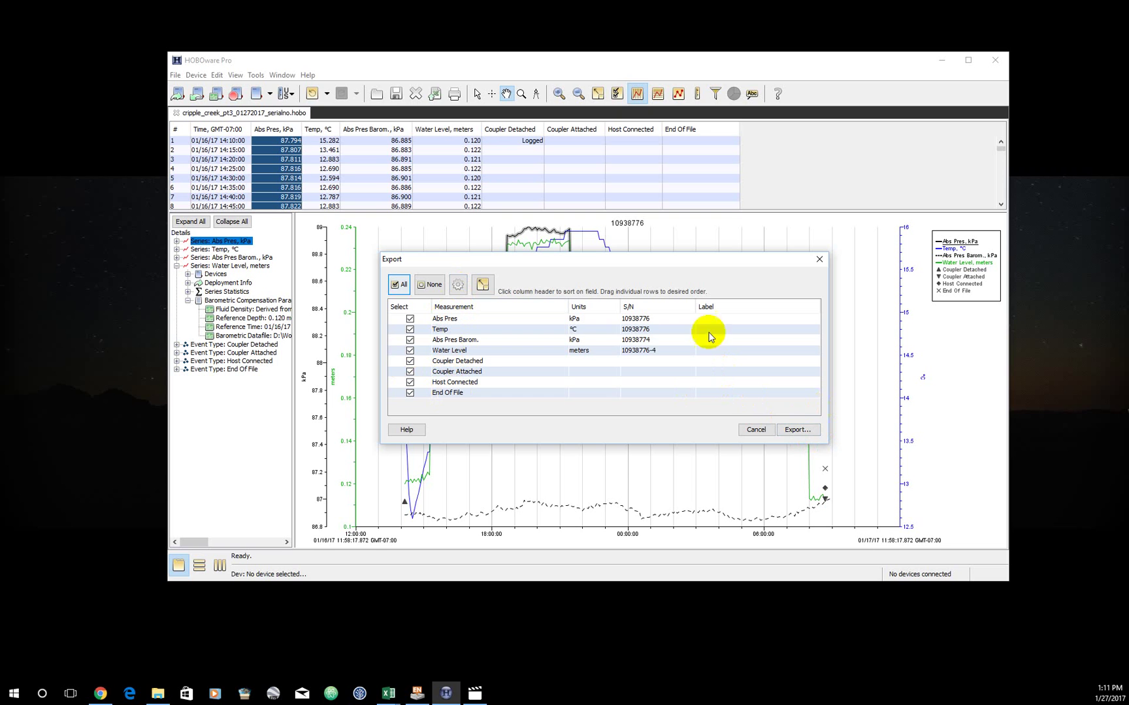
{"action": "left_click", "coordinate": [458, 286]}
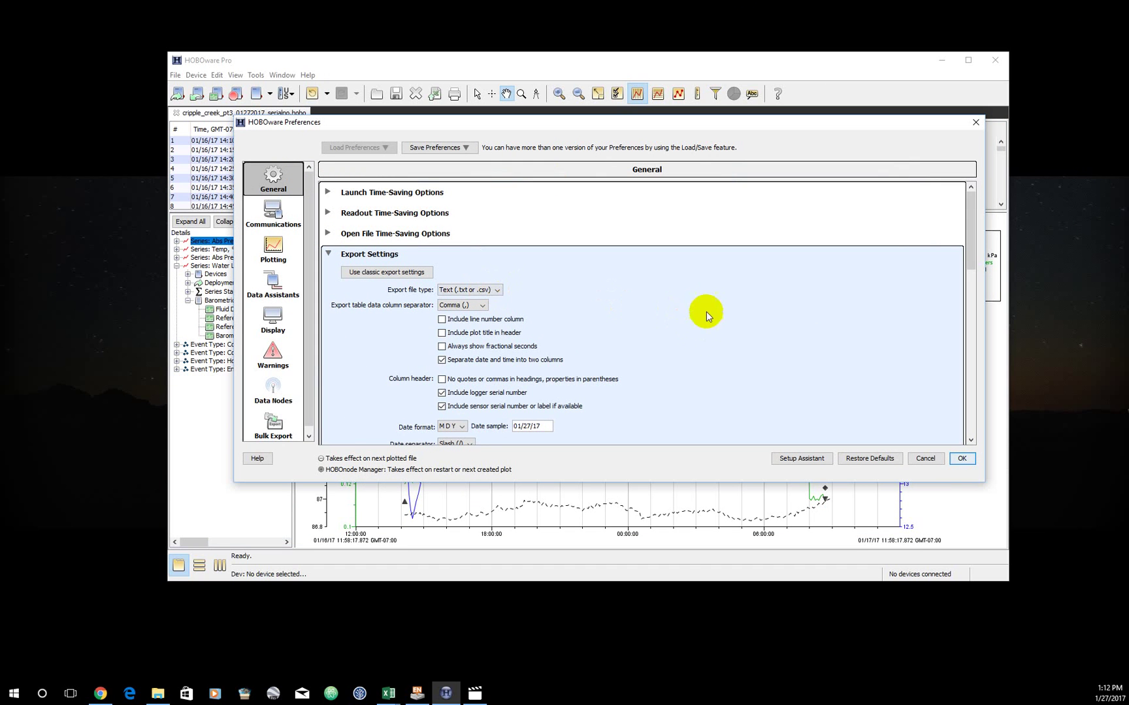
Enable 'Include plot details in exported file' in Export Settings and confirm the preferences.
{"action": "scroll", "coordinate": [680, 303], "scroll_direction": "down", "scroll_amount": 6}
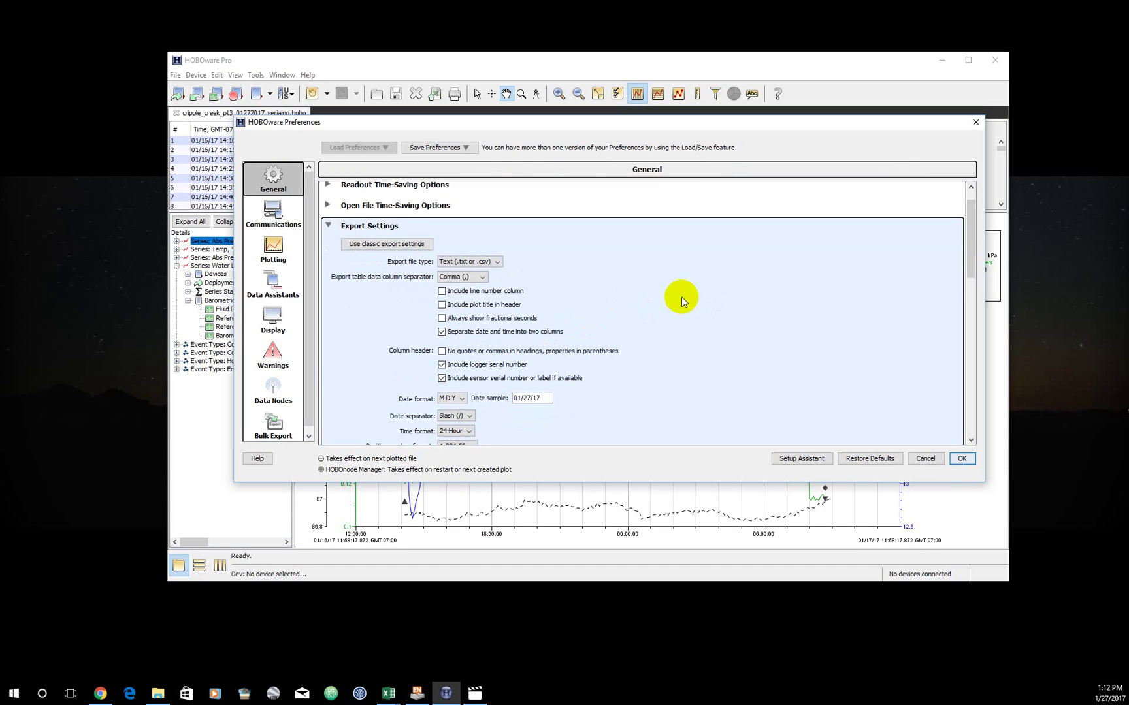
{"action": "scroll", "coordinate": [688, 285], "scroll_direction": "down", "scroll_amount": 1}
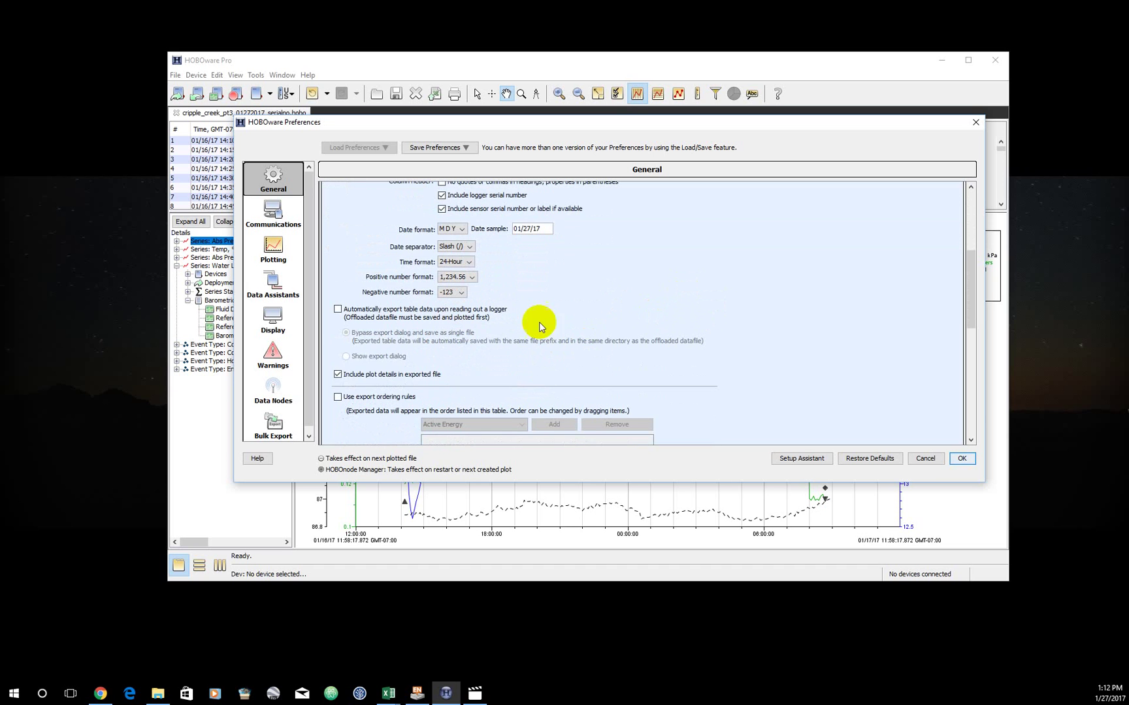
{"action": "left_click", "coordinate": [338, 377]}
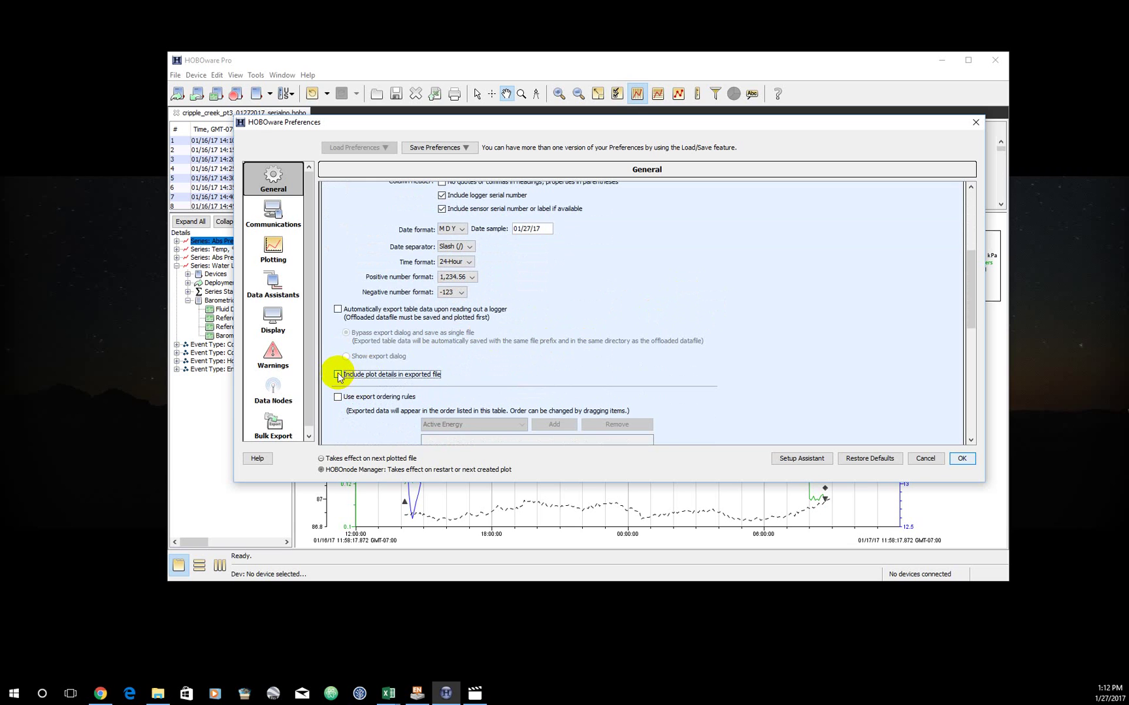
{"action": "left_click", "coordinate": [339, 376]}
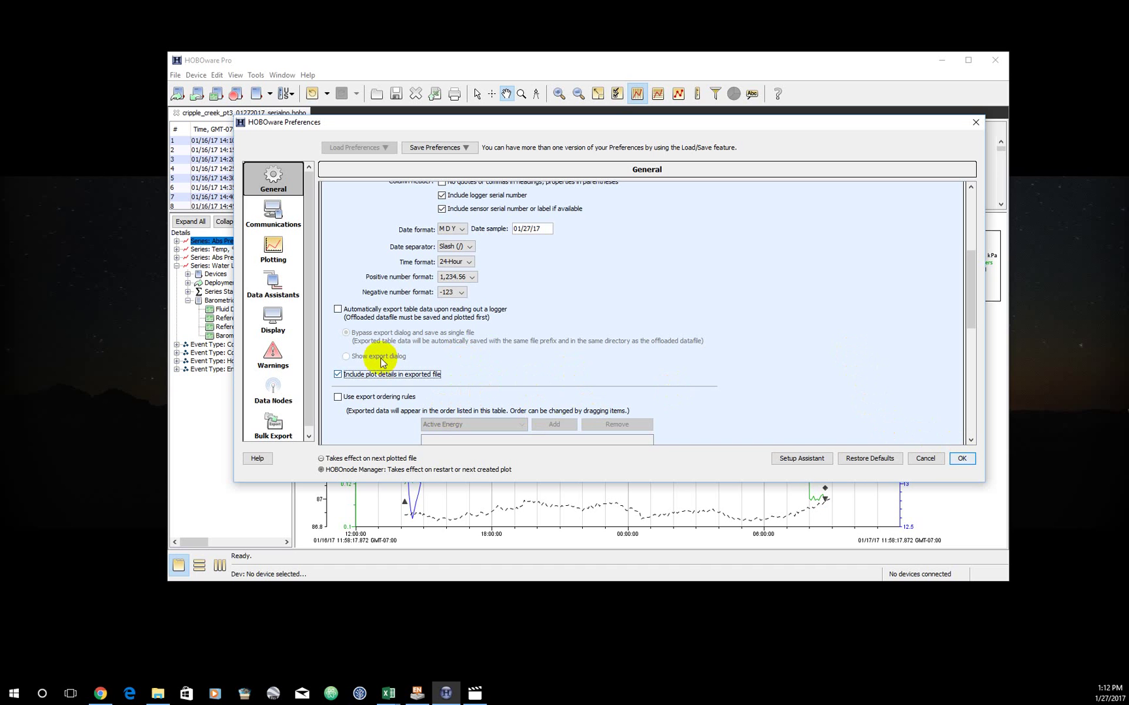
{"action": "left_click", "coordinate": [960, 457]}
In the Save dialog, navigate from hobo_files through data_files into the example_data folder.
{"action": "left_click", "coordinate": [812, 434]}
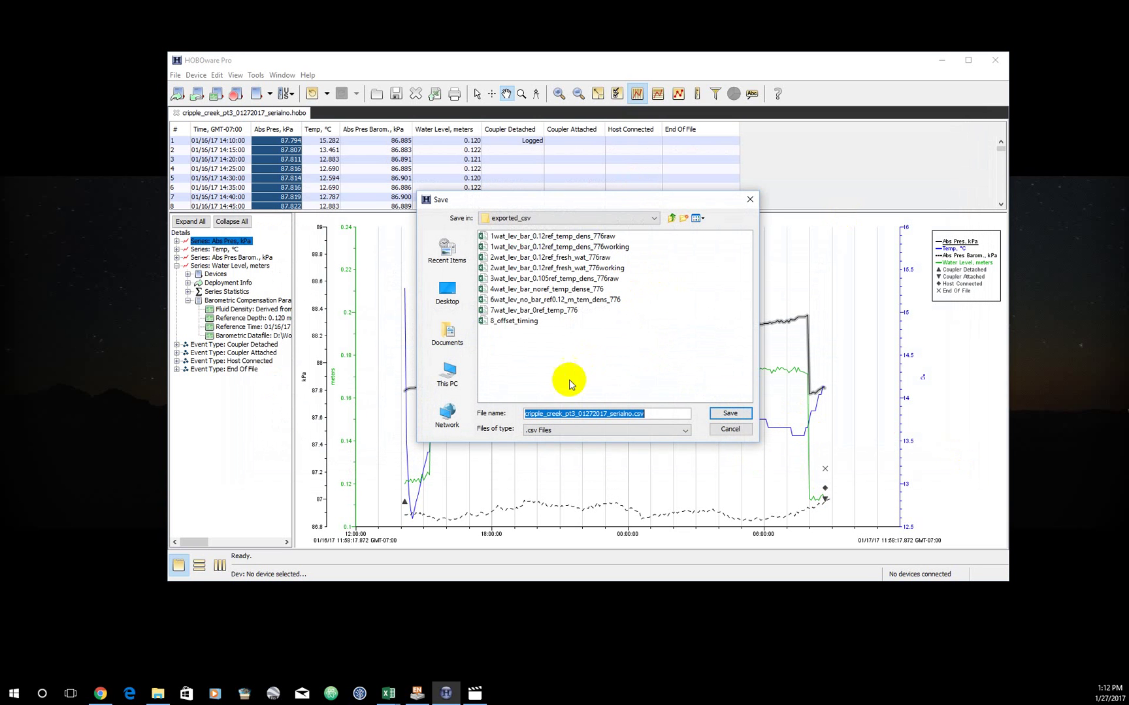
{"action": "left_click", "coordinate": [675, 220]}
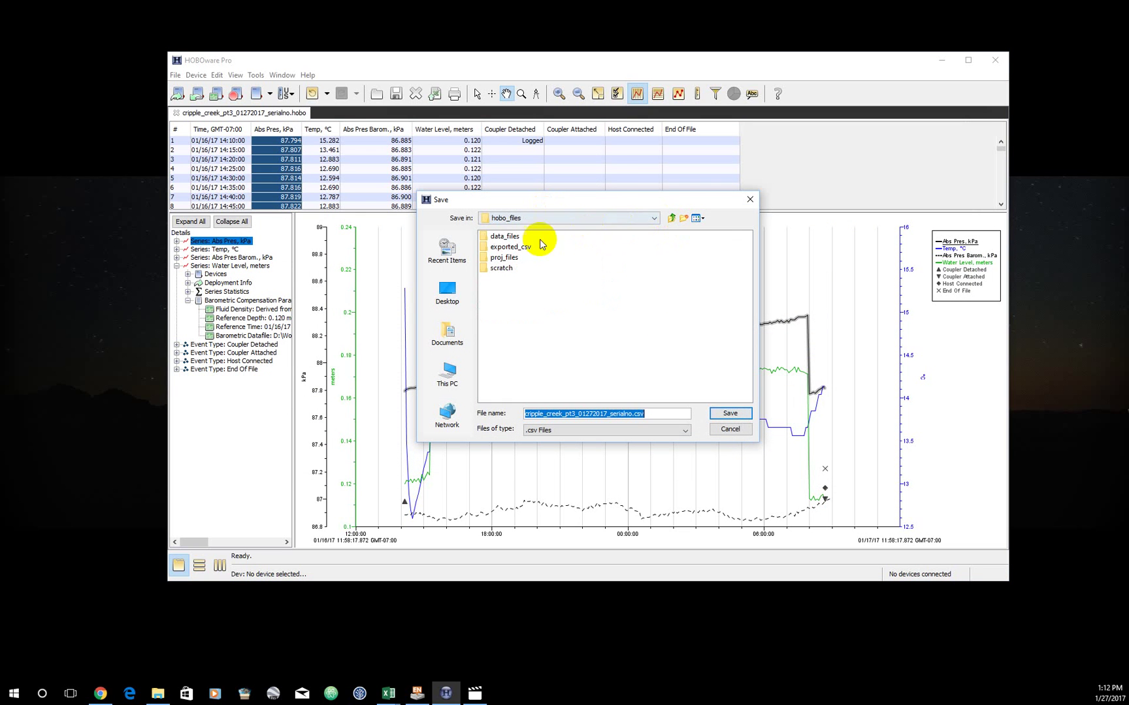
{"action": "left_click", "coordinate": [505, 238]}
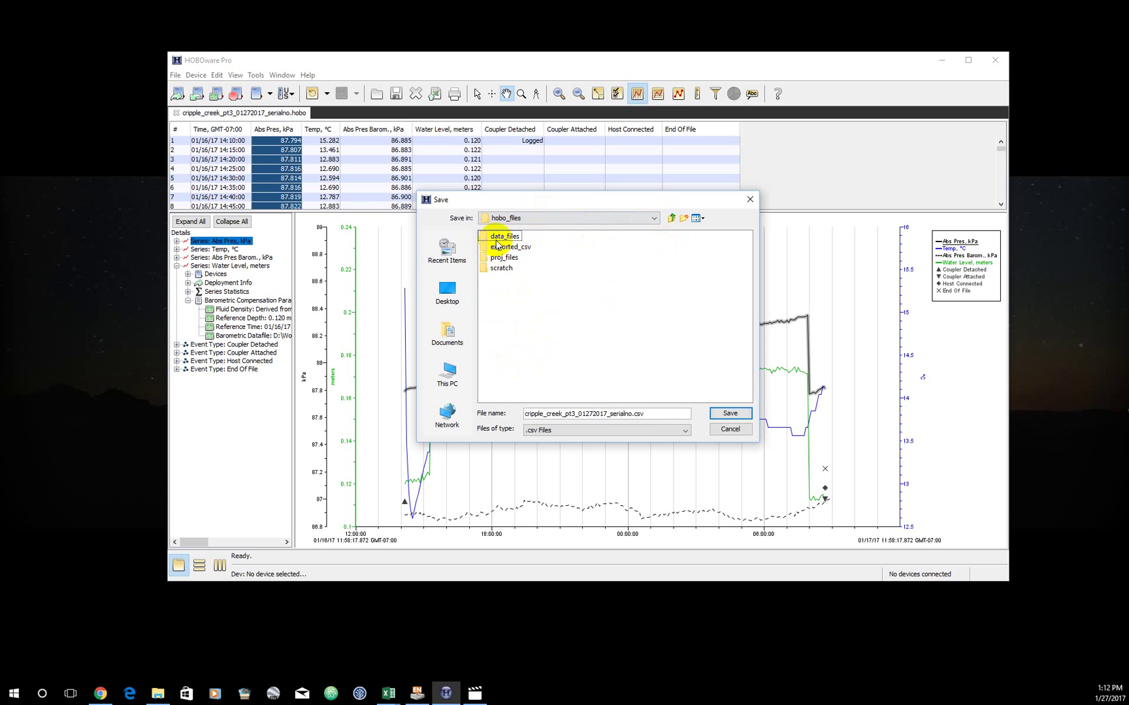
{"action": "left_click", "coordinate": [496, 239]}
{"action": "double_click", "coordinate": [485, 236]}
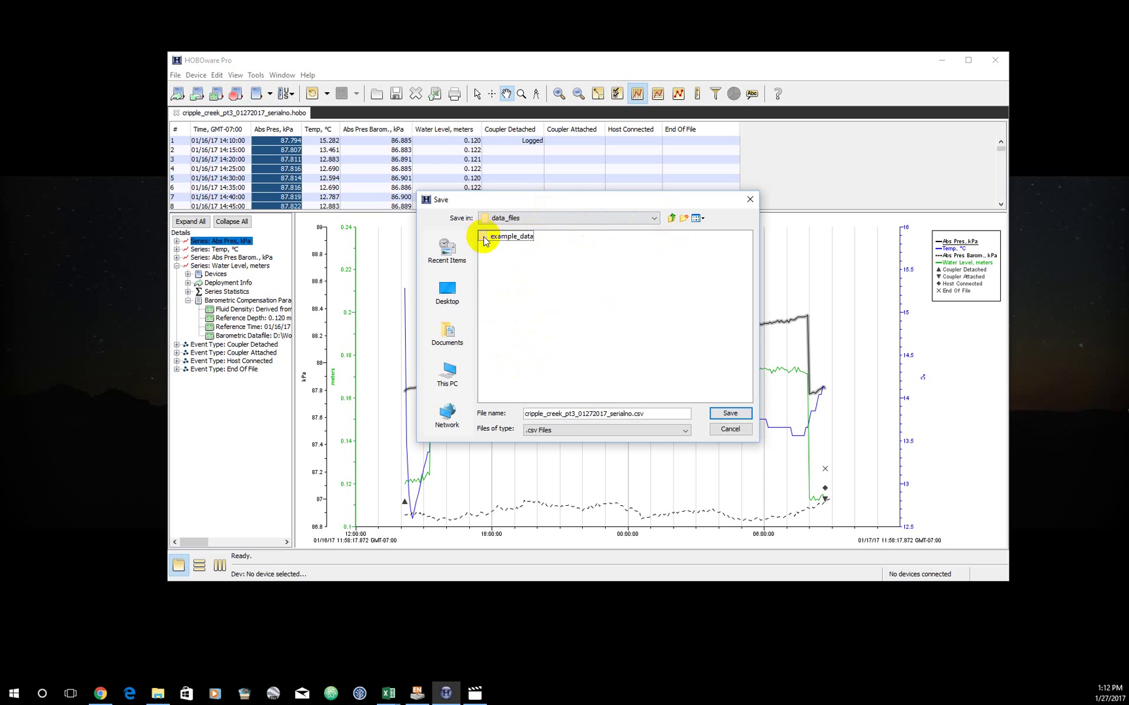
{"action": "left_click", "coordinate": [485, 238]}
{"action": "double_click", "coordinate": [485, 237]}
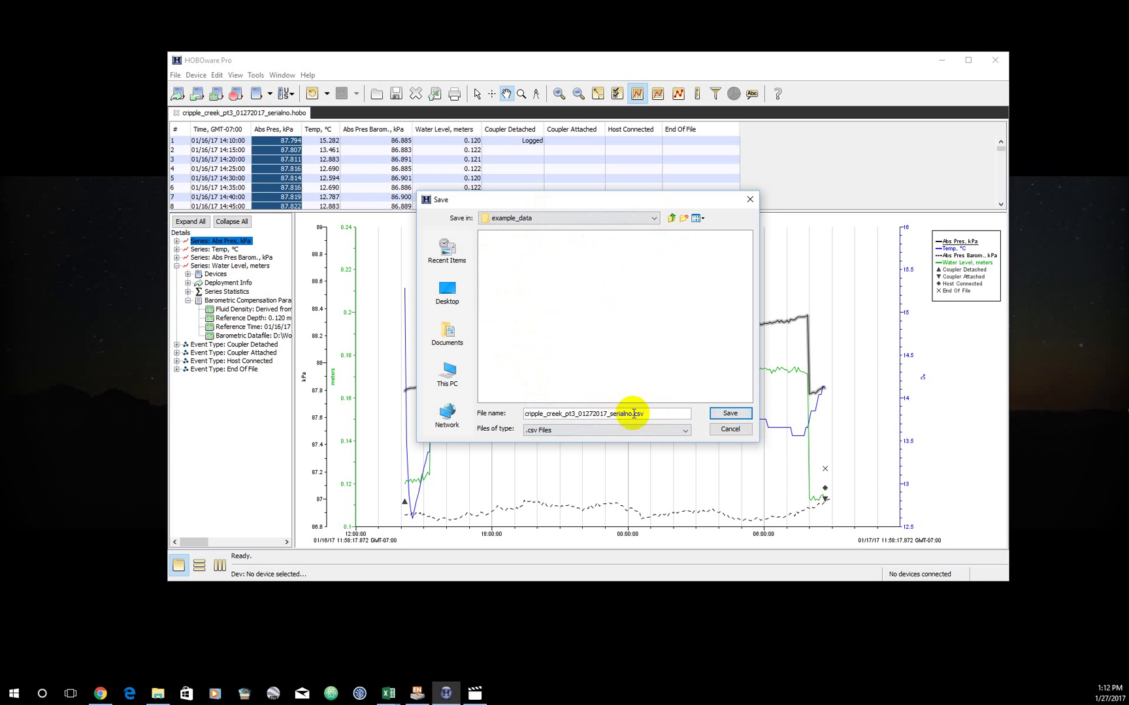
Name the export cripple_creek_stage.csv, keep the .csv file type, and save it.
{"action": "left_click_drag", "start_coordinate": [631, 414], "coordinate": [525, 413]}
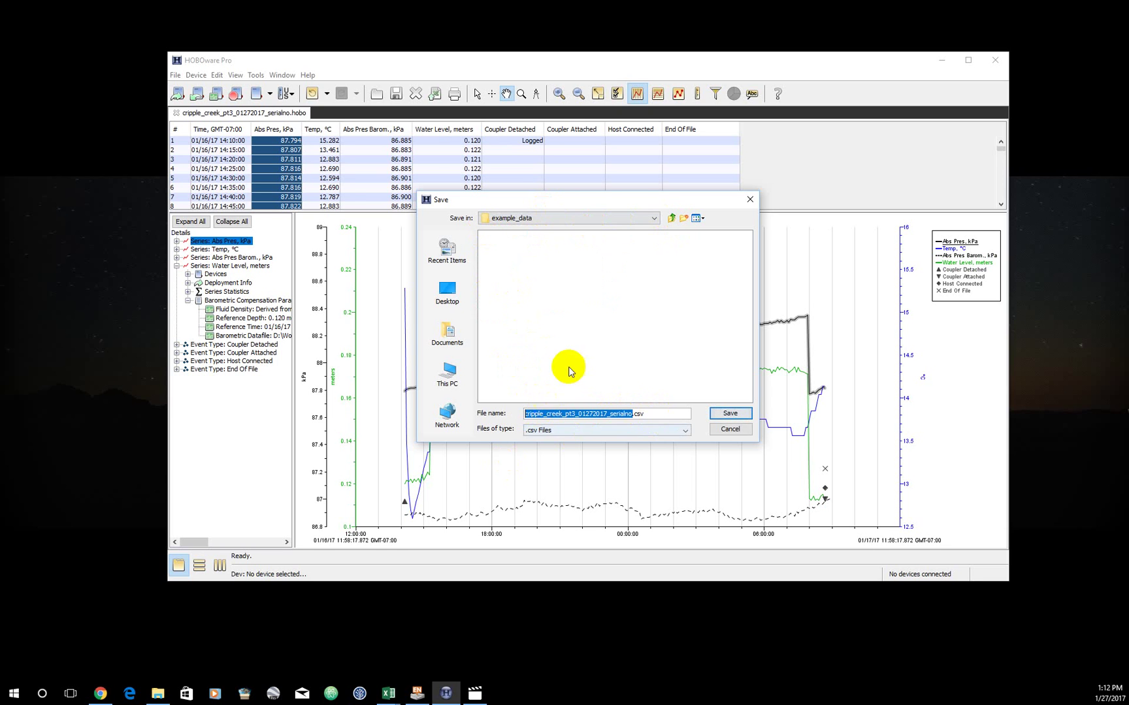
{"action": "type", "text": "crippl"}
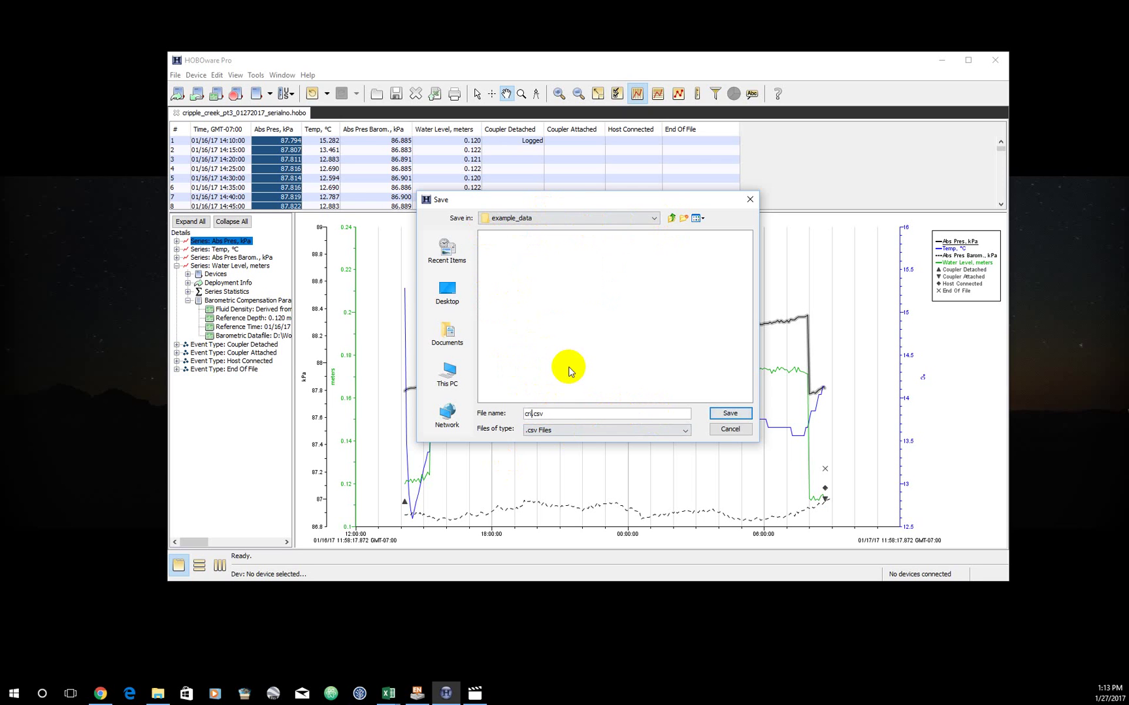
{"action": "type", "text": "e_creek_stage_"}
{"action": "key", "text": "BackSpace"}
{"action": "left_click", "coordinate": [655, 430]}
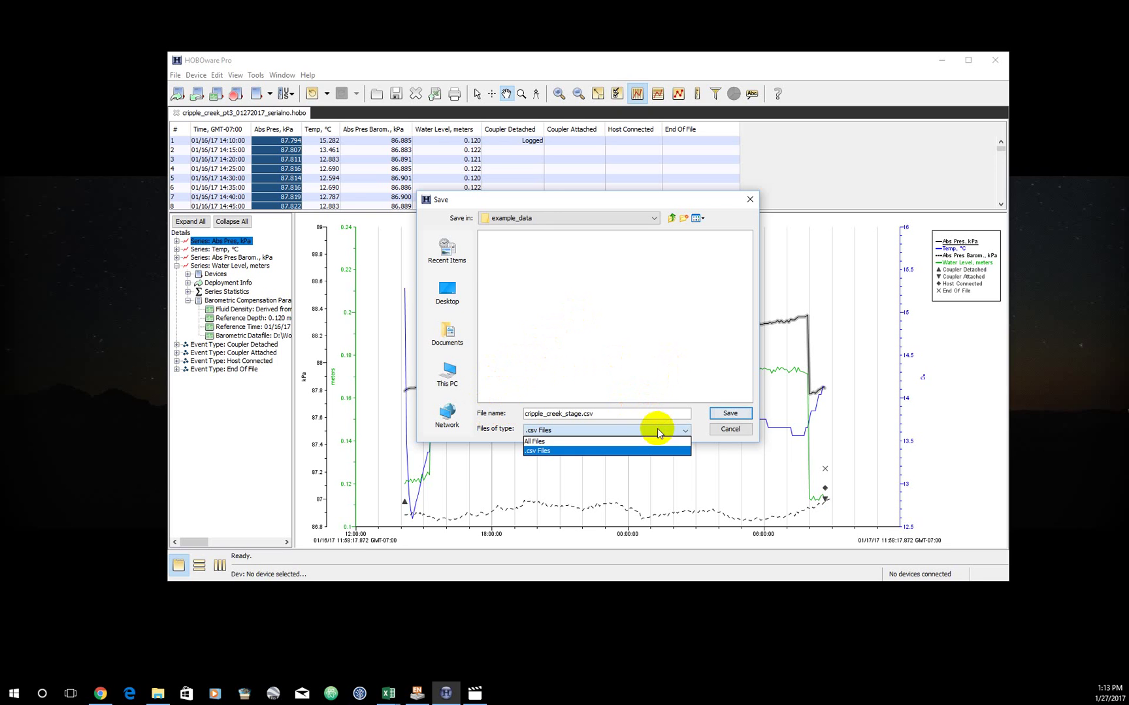
{"action": "left_click", "coordinate": [644, 450]}
{"action": "left_click", "coordinate": [727, 412]}
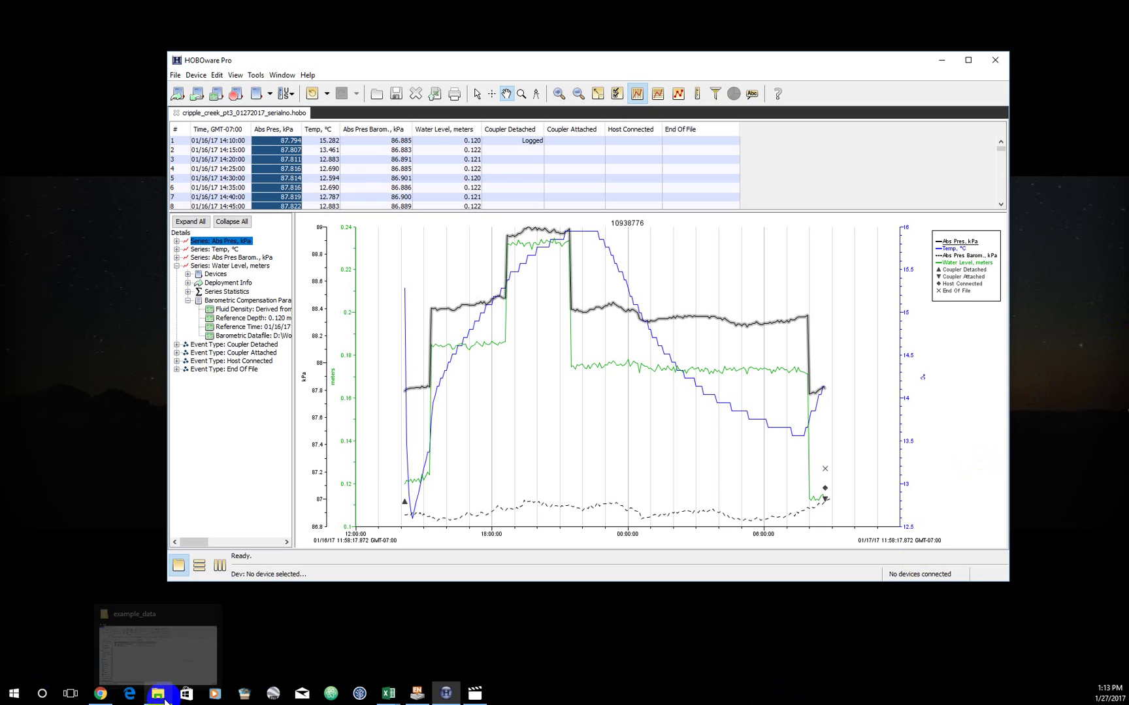
Inspect cripple_creek_stage's raw text in Notepad from File Explorer, then view the file in Excel.
{"action": "left_click", "coordinate": [157, 699]}
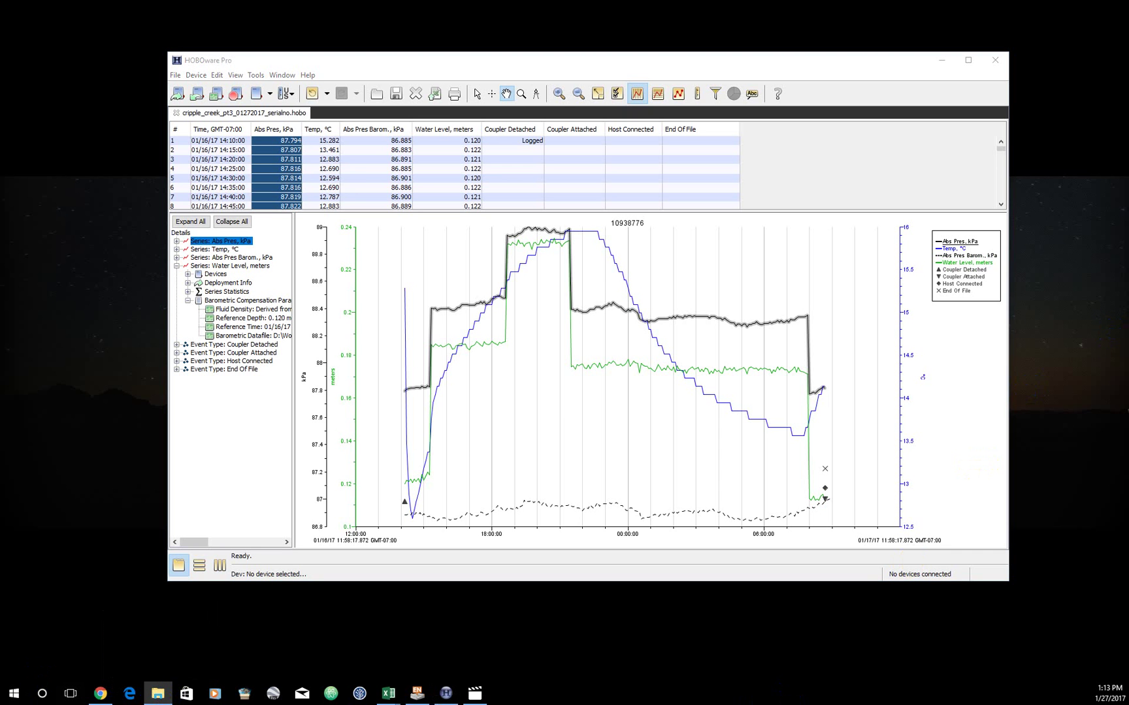
{"action": "left_click_drag", "start_coordinate": [551, 51], "coordinate": [534, 71]}
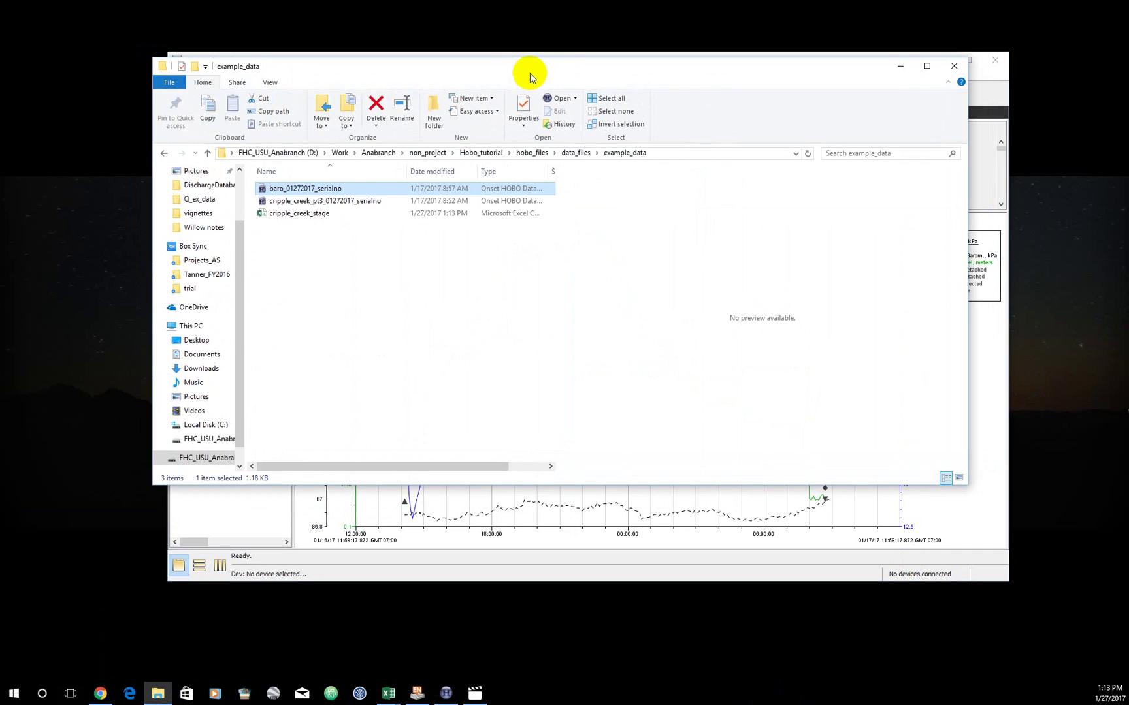
{"action": "left_click", "coordinate": [267, 215]}
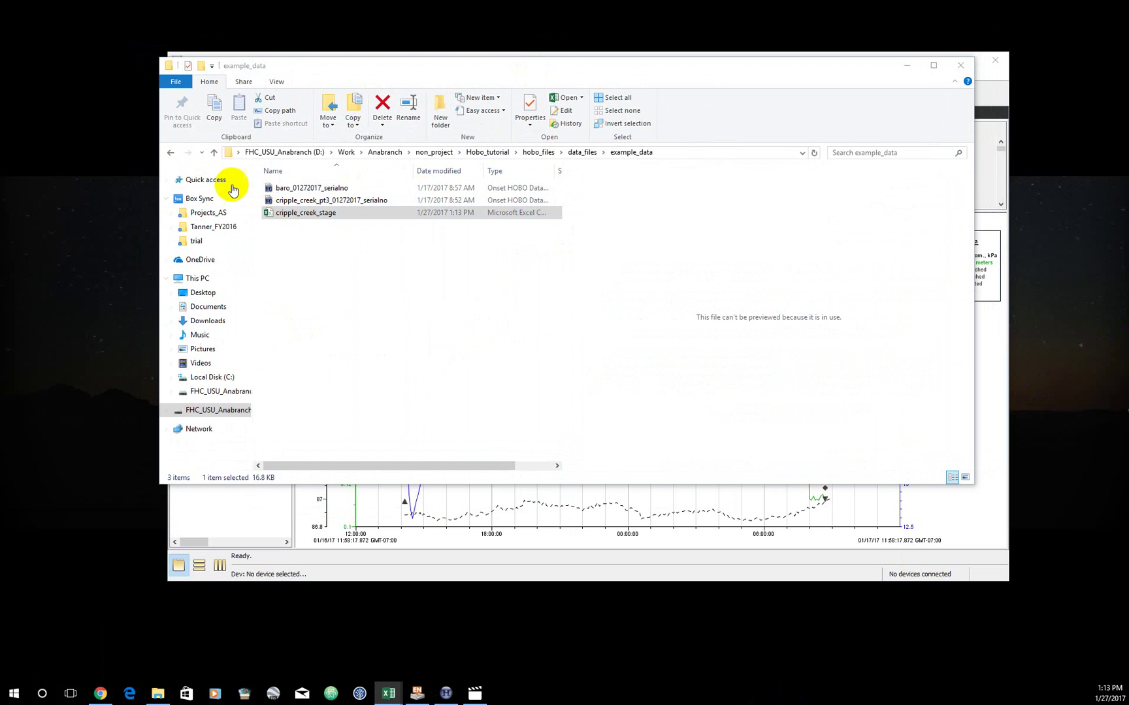
{"action": "right_click", "coordinate": [295, 214]}
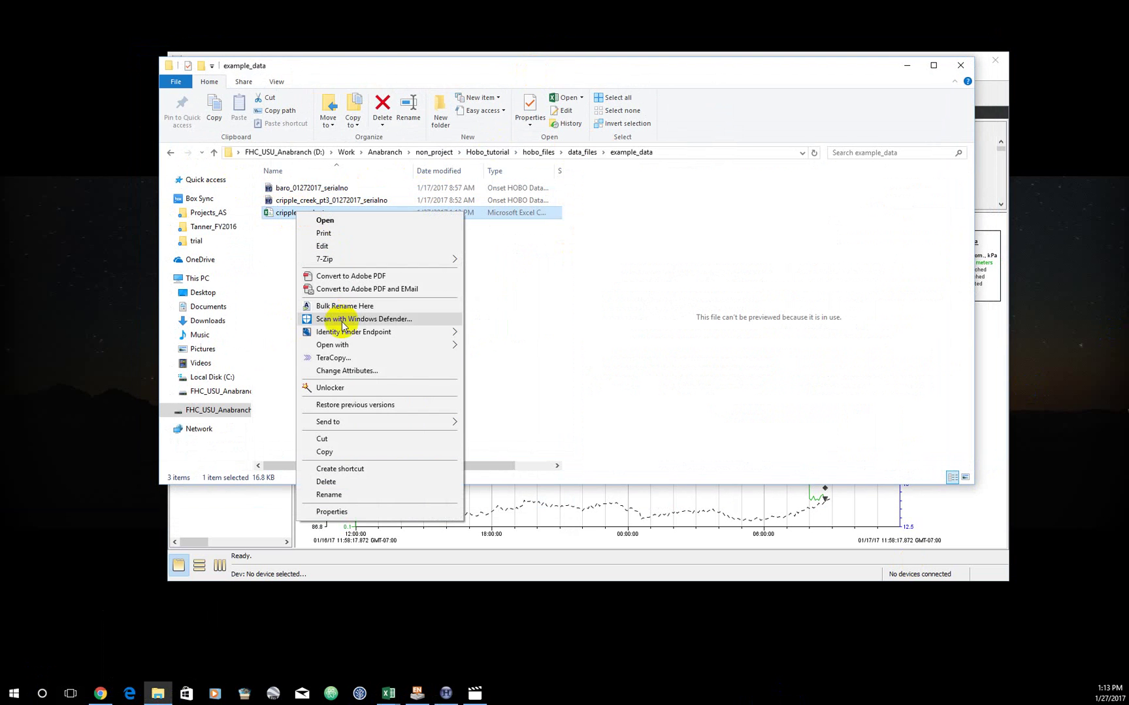
{"action": "mouse_move", "coordinate": [332, 344]}
{"action": "left_click", "coordinate": [507, 363]}
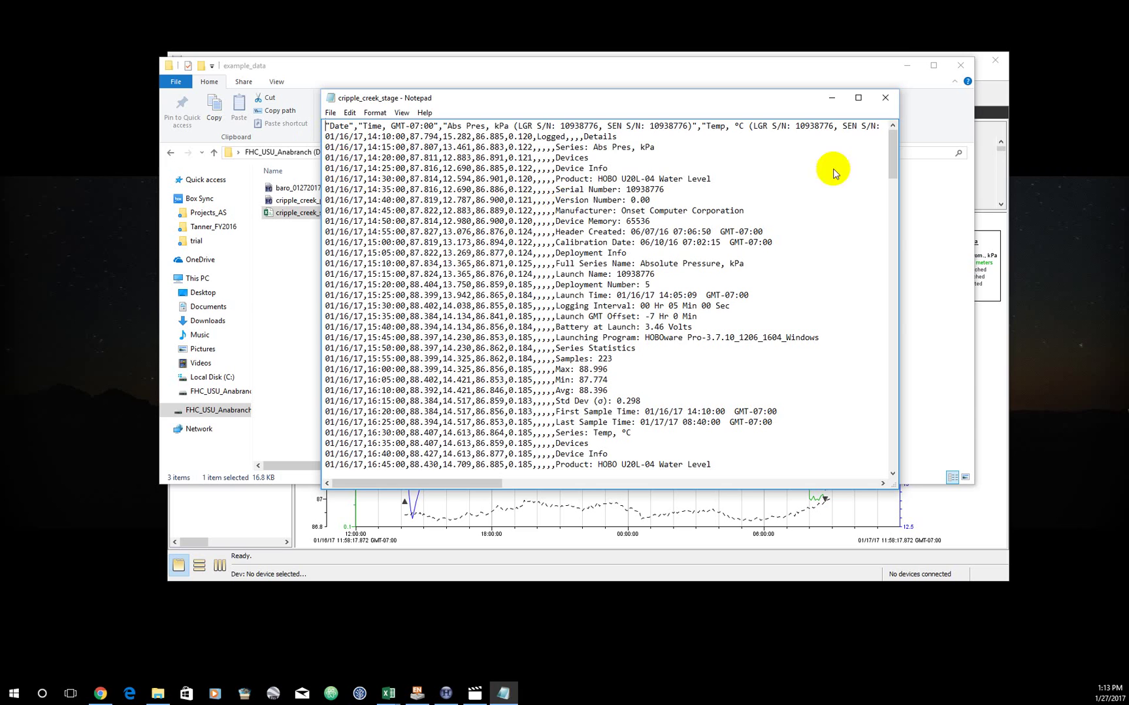
{"action": "left_click", "coordinate": [884, 100]}
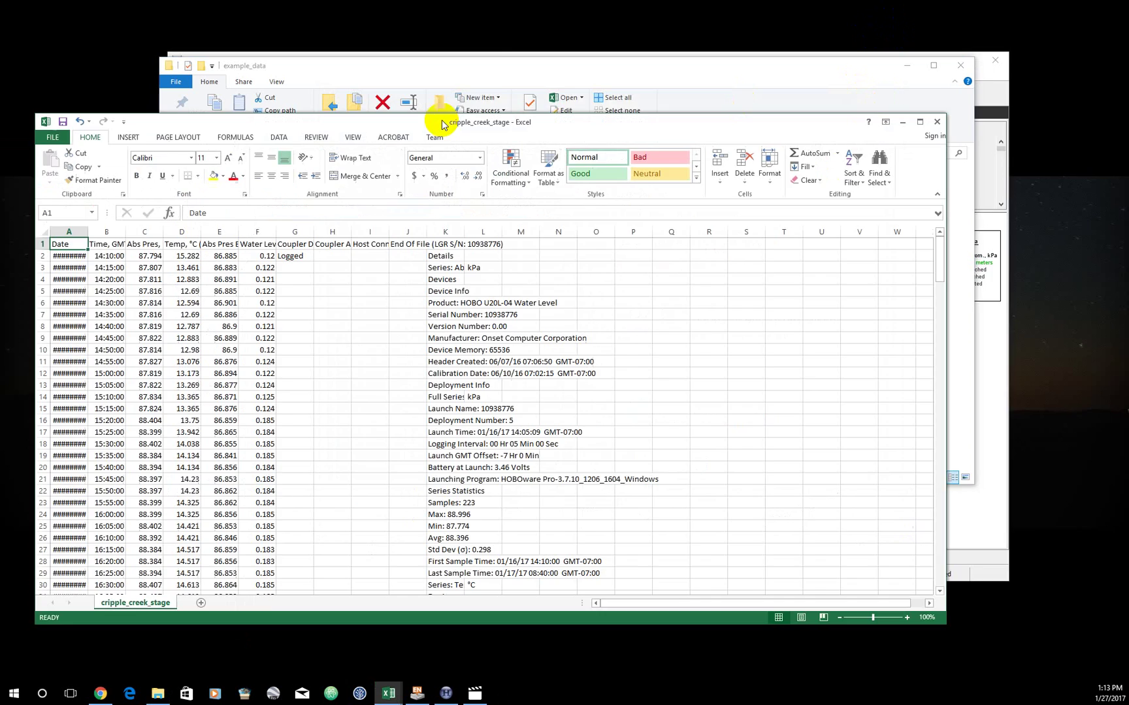
{"action": "left_click_drag", "start_coordinate": [441, 119], "coordinate": [558, 85]}
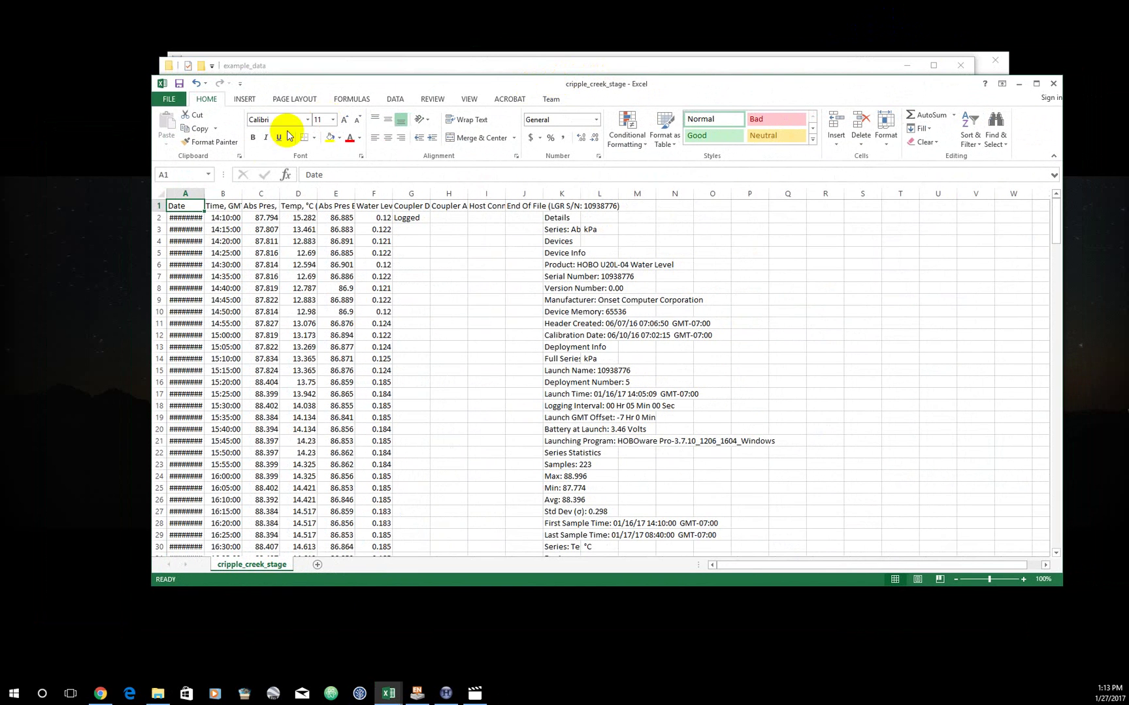
Widen columns A, E and F so the dates, pressure and Water Level headers are readable.
{"action": "left_click_drag", "start_coordinate": [205, 190], "coordinate": [399, 194]}
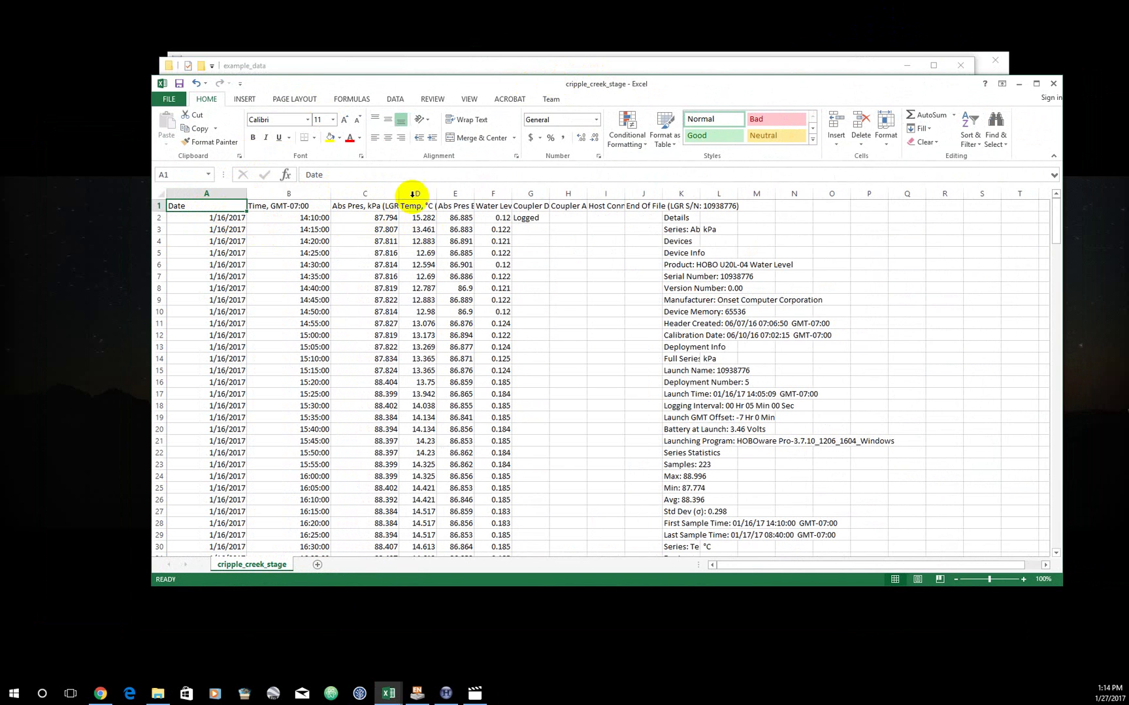
{"action": "left_click", "coordinate": [422, 221]}
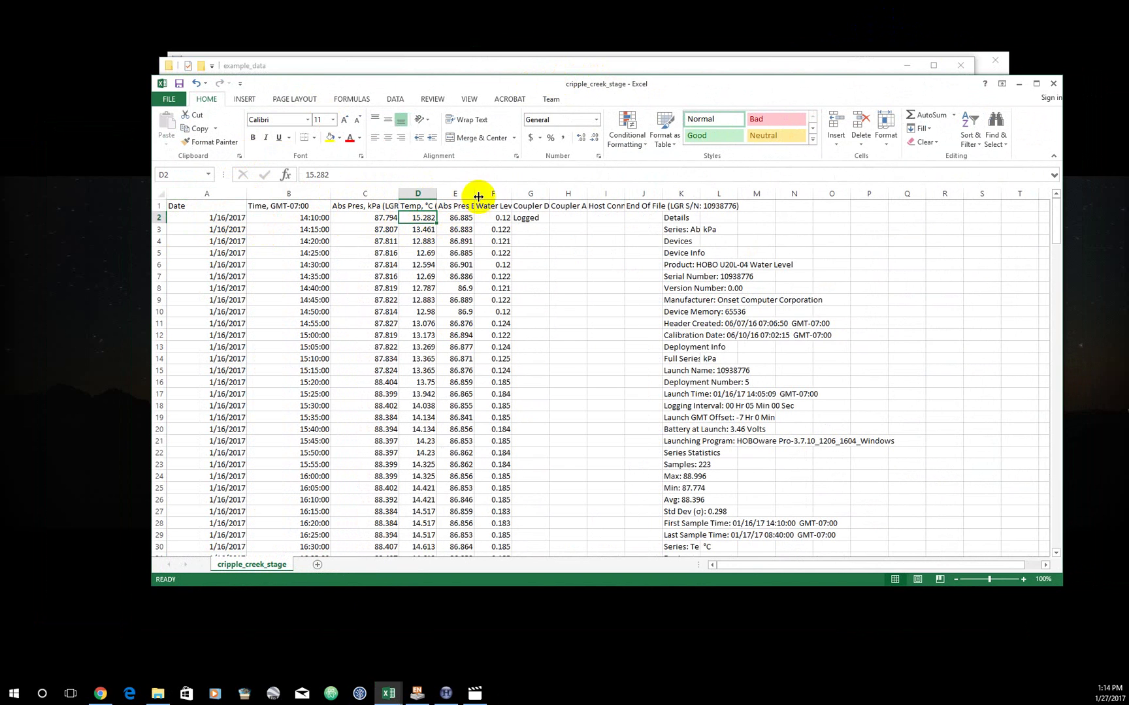
{"action": "left_click_drag", "start_coordinate": [479, 197], "coordinate": [546, 196]}
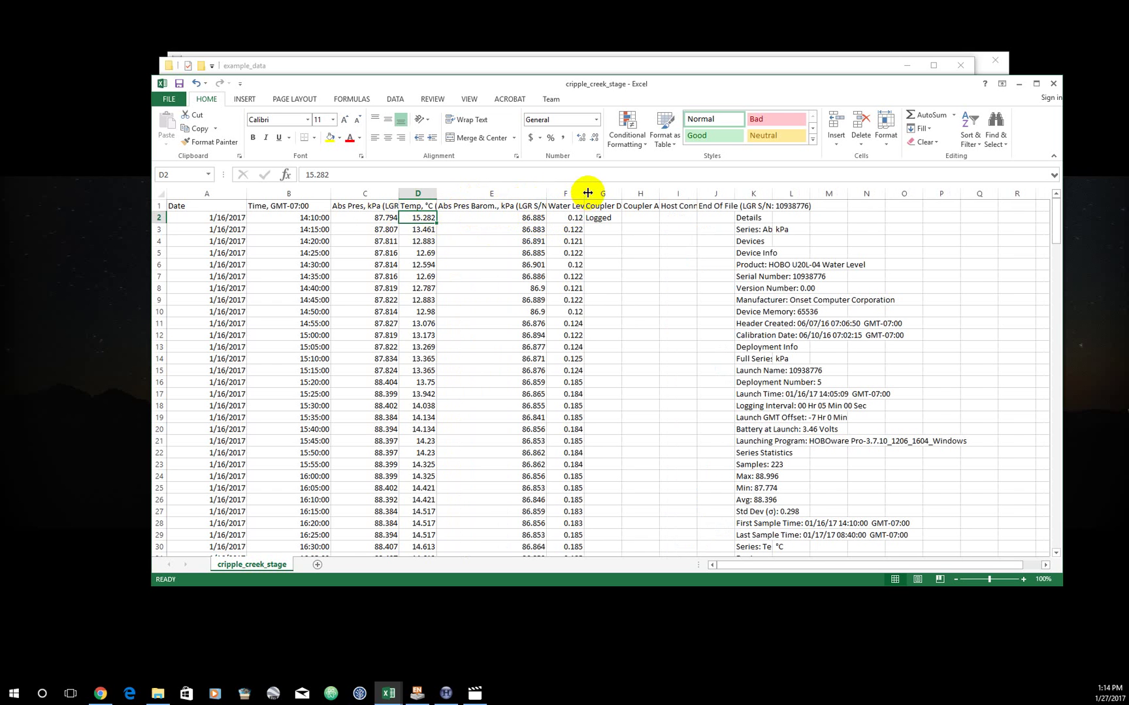
{"action": "left_click_drag", "start_coordinate": [587, 193], "coordinate": [625, 194]}
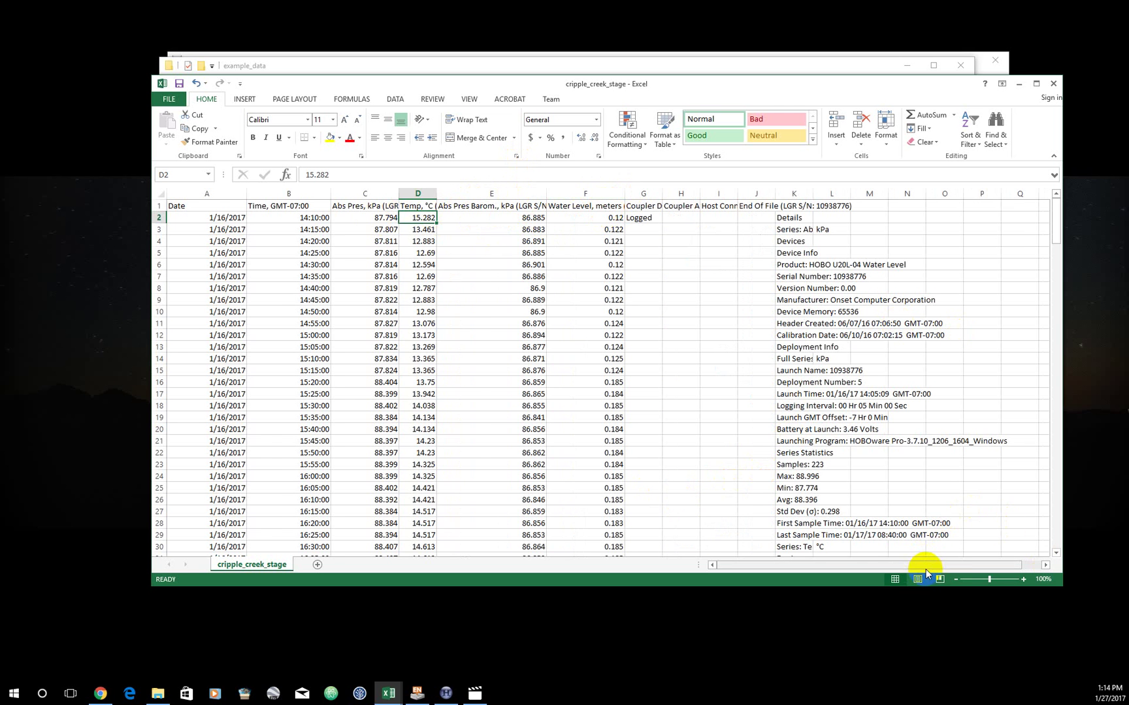
{"action": "left_click_drag", "start_coordinate": [931, 565], "coordinate": [980, 562]}
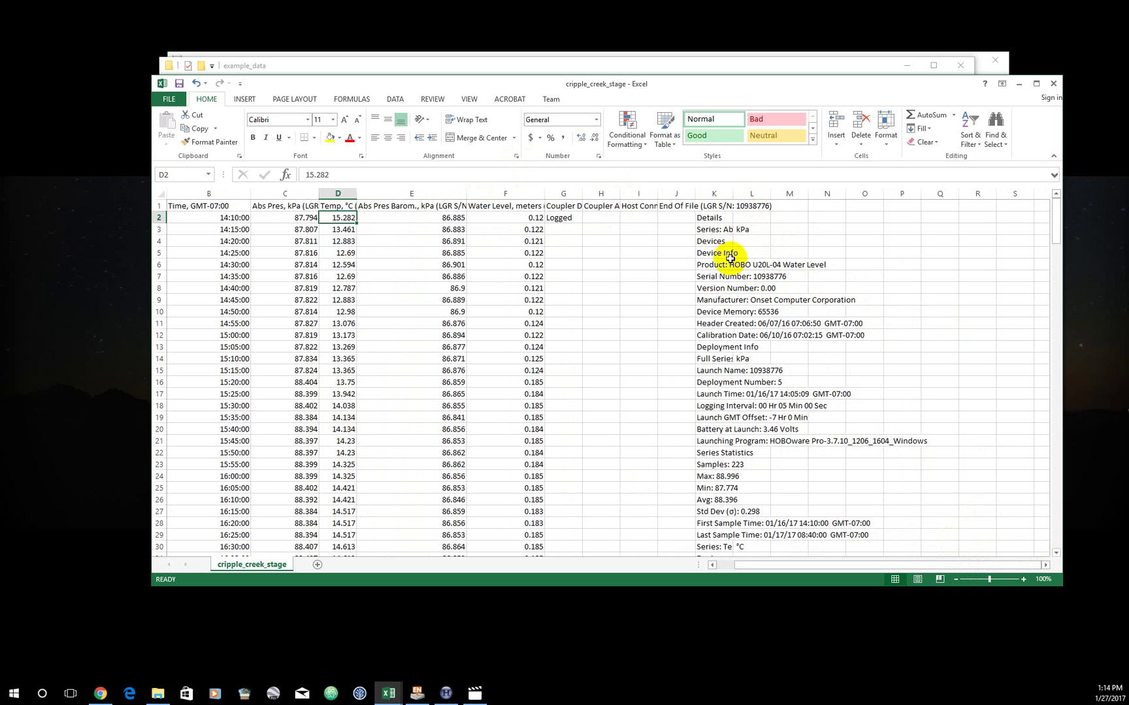
Scroll down the details column to review the device, deployment and compensation parameter details.
{"action": "scroll", "coordinate": [710, 300], "scroll_direction": "down", "scroll_amount": 6}
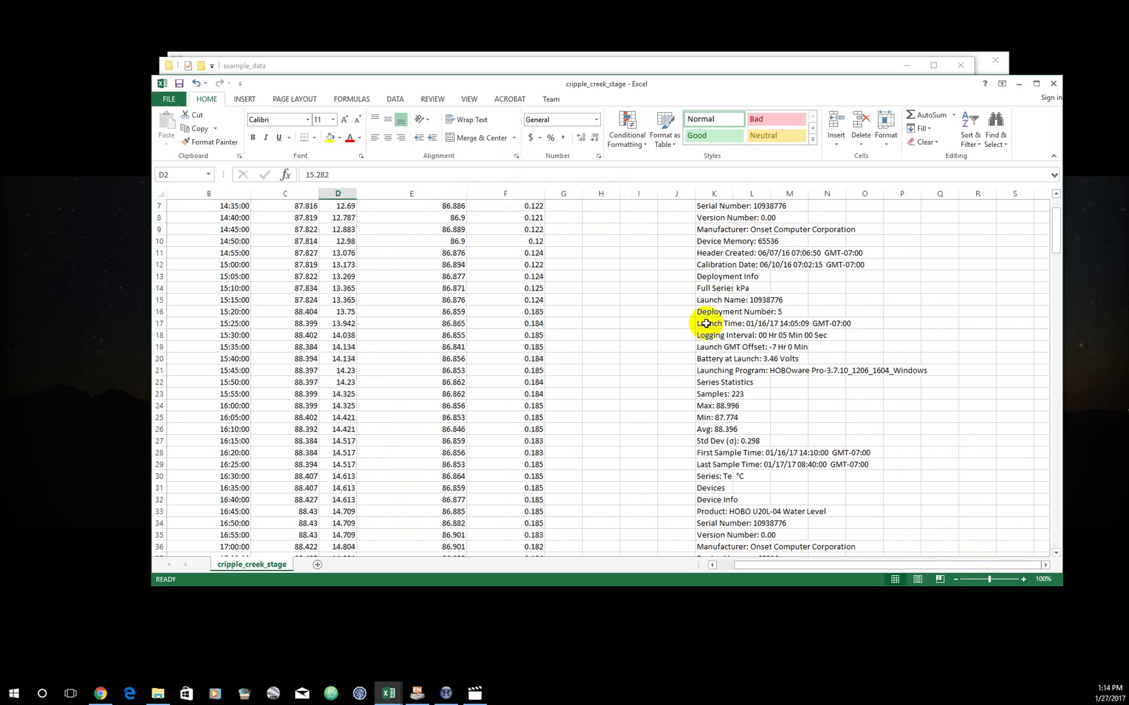
{"action": "scroll", "coordinate": [702, 352], "scroll_direction": "up", "scroll_amount": 3}
{"action": "scroll", "coordinate": [713, 320], "scroll_direction": "down", "scroll_amount": 4}
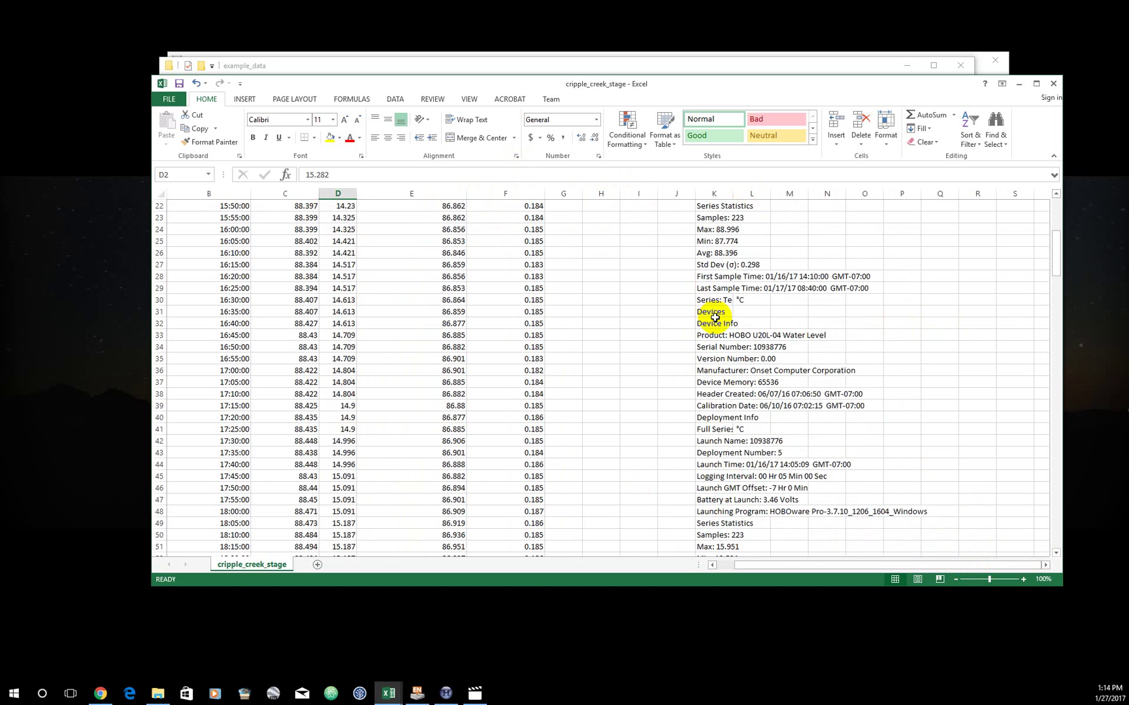
{"action": "scroll", "coordinate": [712, 324], "scroll_direction": "down", "scroll_amount": 9}
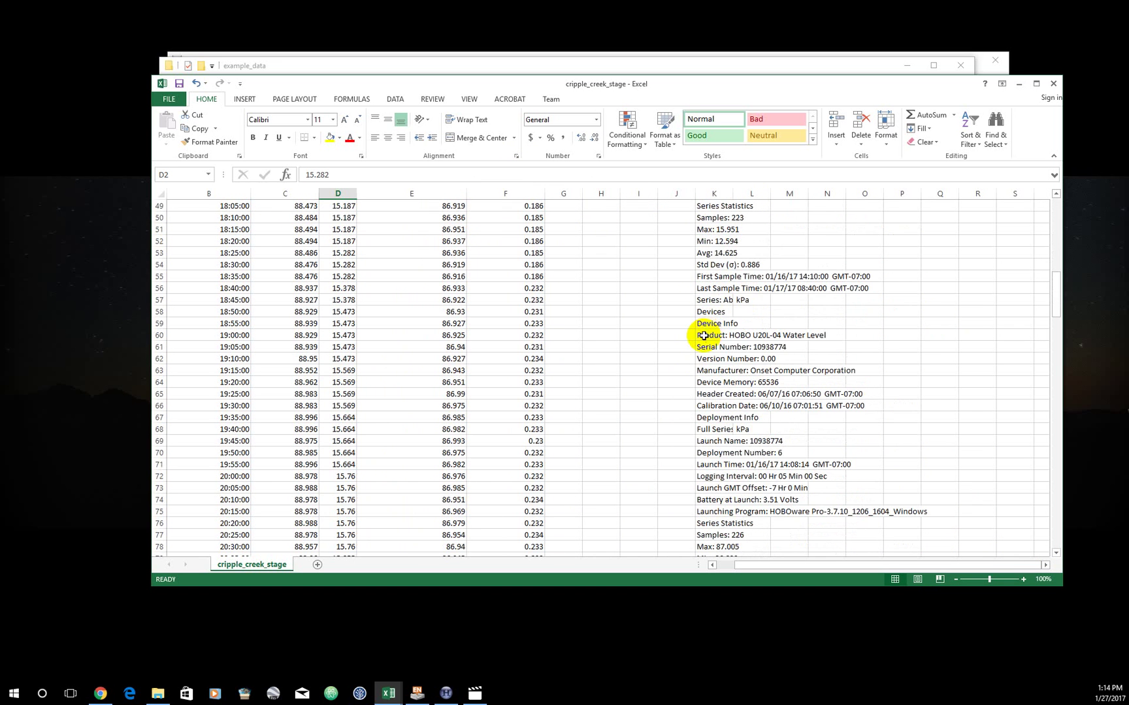
{"action": "scroll", "coordinate": [703, 335], "scroll_direction": "down", "scroll_amount": 6}
{"action": "scroll", "coordinate": [702, 334], "scroll_direction": "down", "scroll_amount": 8}
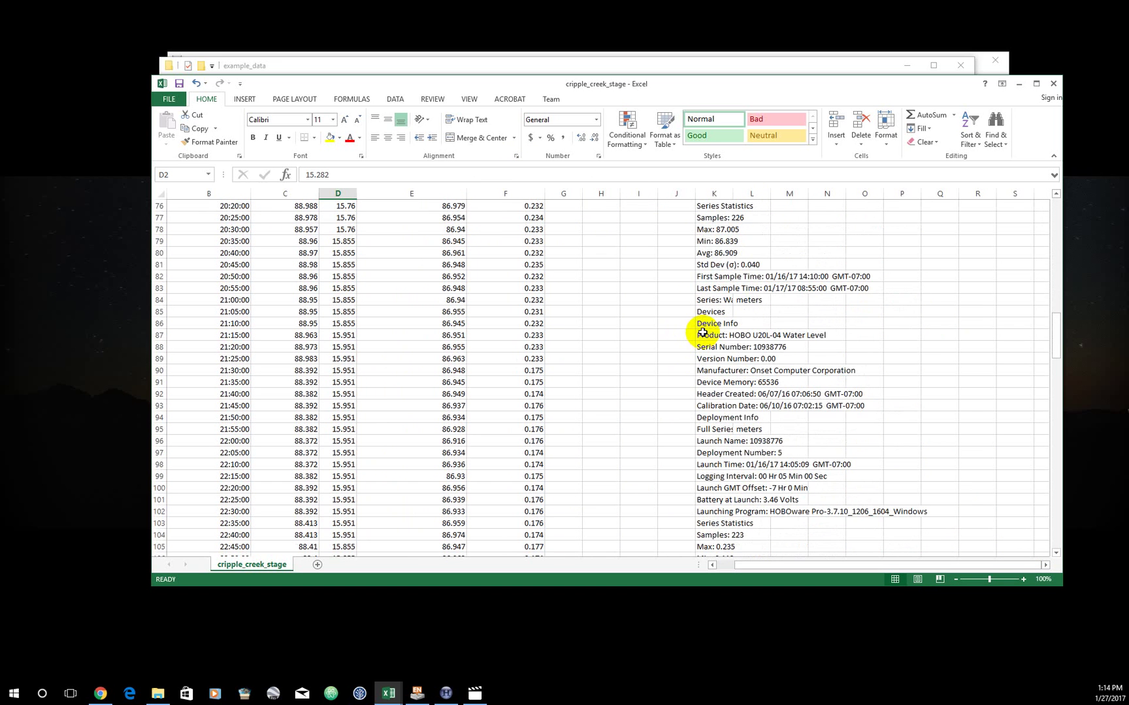
{"action": "scroll", "coordinate": [703, 334], "scroll_direction": "down", "scroll_amount": 1}
{"action": "left_click", "coordinate": [722, 405]}
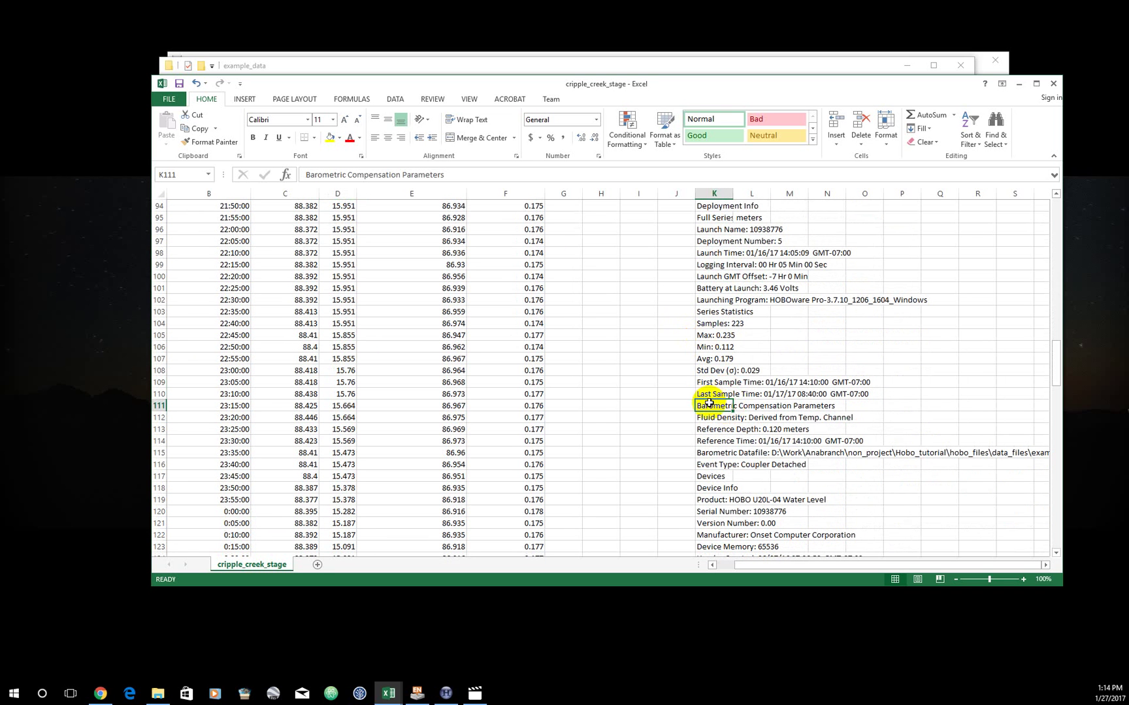
{"action": "left_click_drag", "start_coordinate": [712, 405], "coordinate": [865, 408]}
{"action": "left_click", "coordinate": [863, 406]}
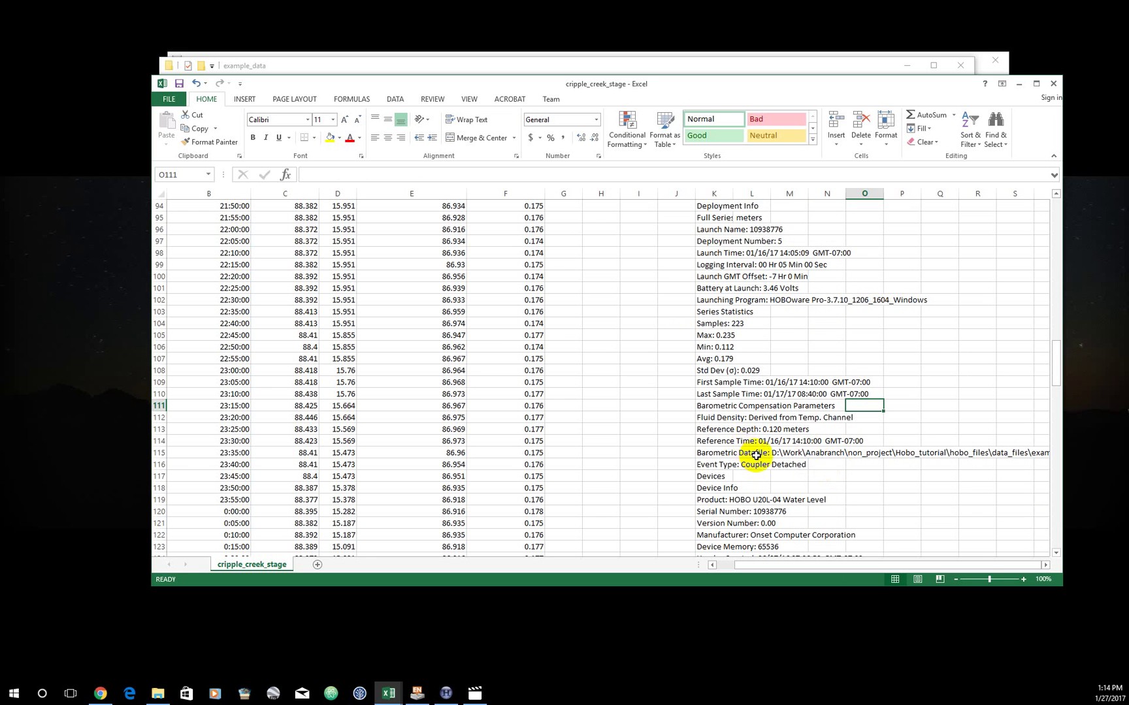
{"action": "left_click_drag", "start_coordinate": [702, 418], "coordinate": [712, 459]}
{"action": "left_click", "coordinate": [664, 485]}
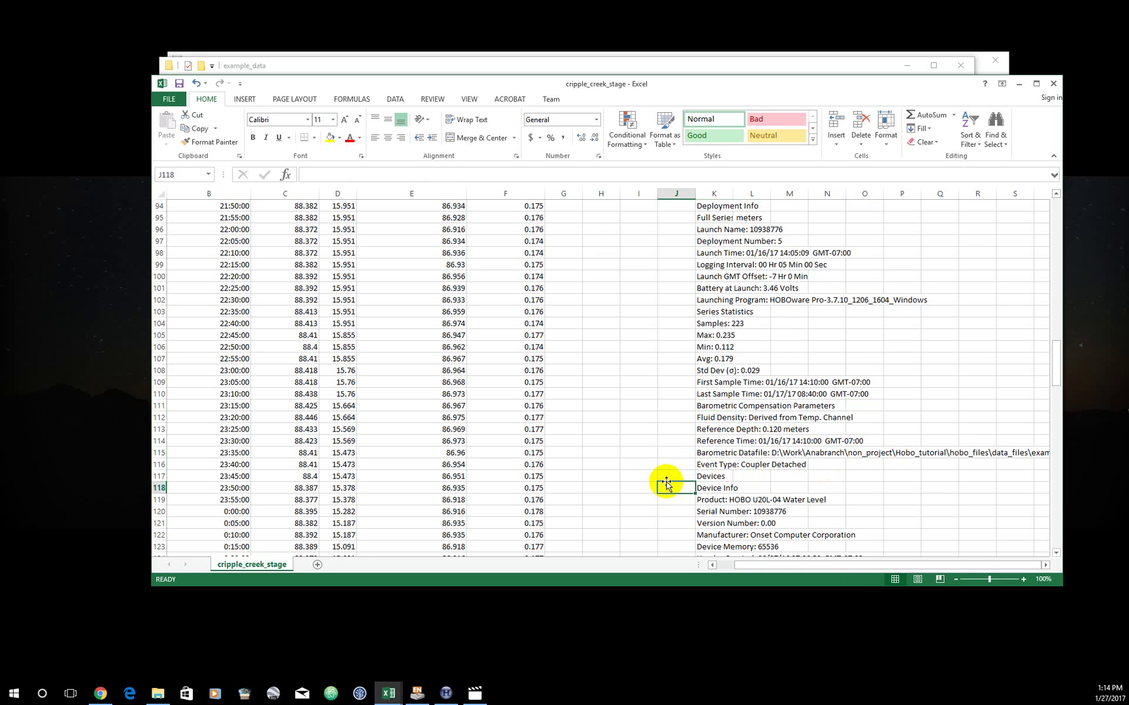
{"action": "scroll", "coordinate": [604, 428], "scroll_direction": "up", "scroll_amount": 3}
{"action": "scroll", "coordinate": [604, 431], "scroll_direction": "up", "scroll_amount": 10}
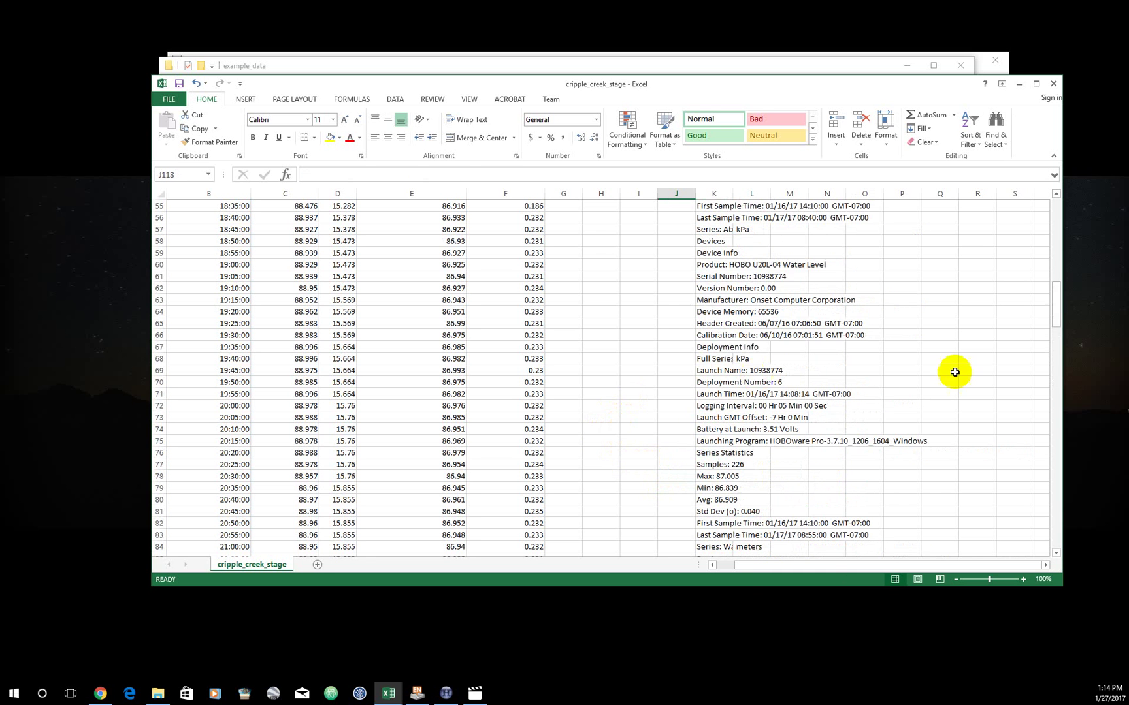
{"action": "left_click_drag", "start_coordinate": [1052, 292], "coordinate": [1032, 213]}
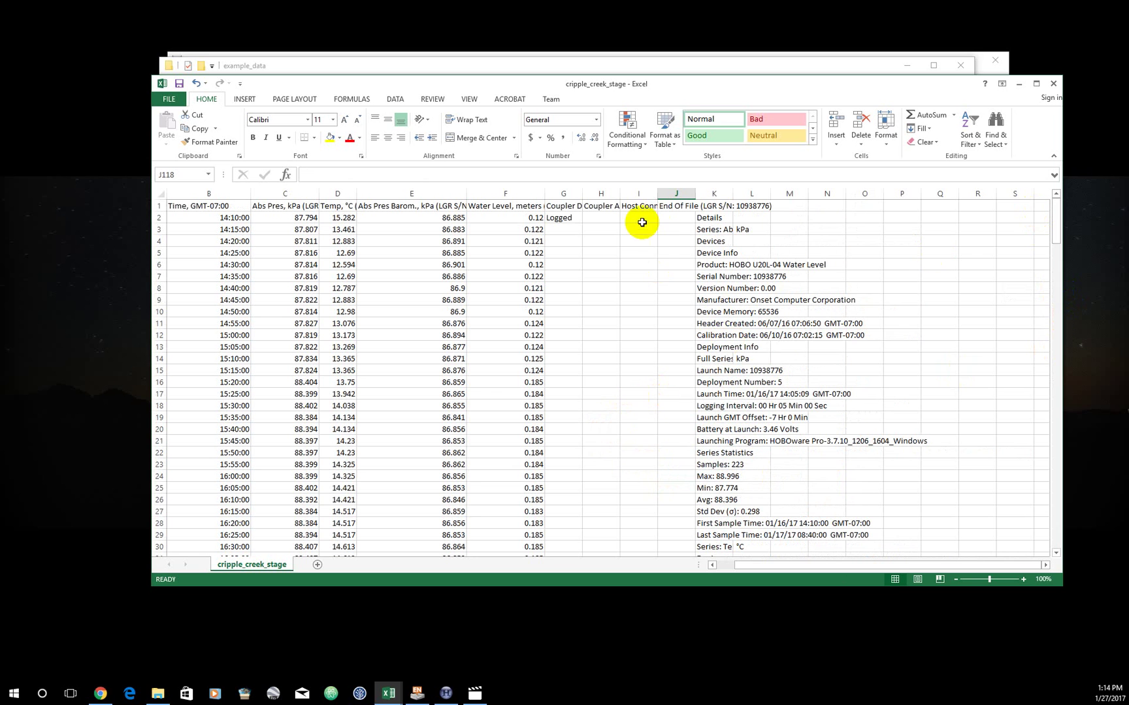